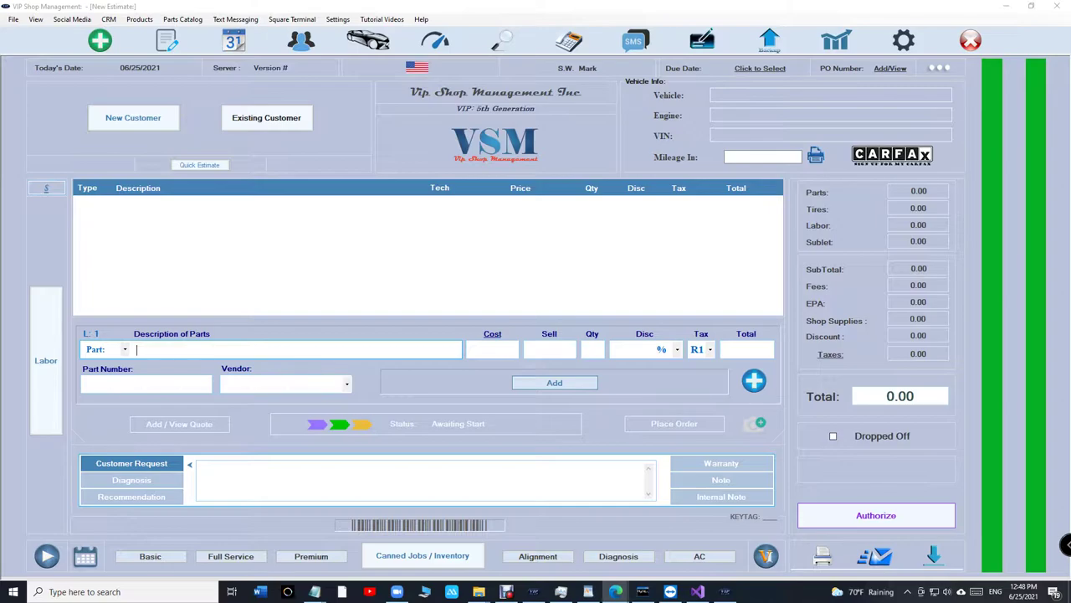
# - Start the Nexpart Buyer Hub signup from Parts Catalog, fill in a saved email, and continue to Find Sellers
pyautogui.click(182, 22)
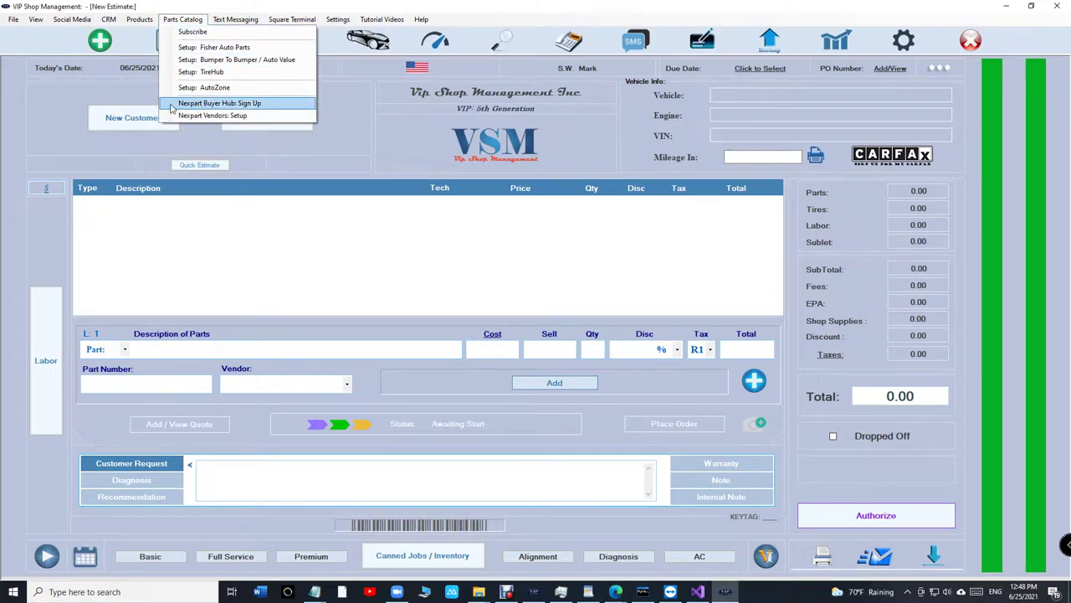
pyautogui.click(198, 106)
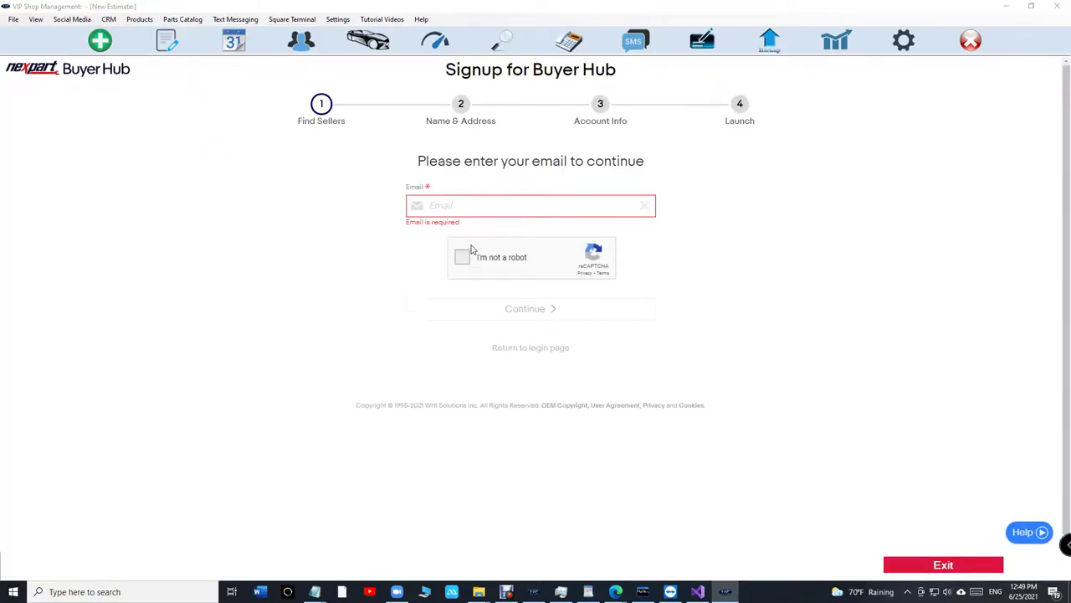
pyautogui.click(492, 207)
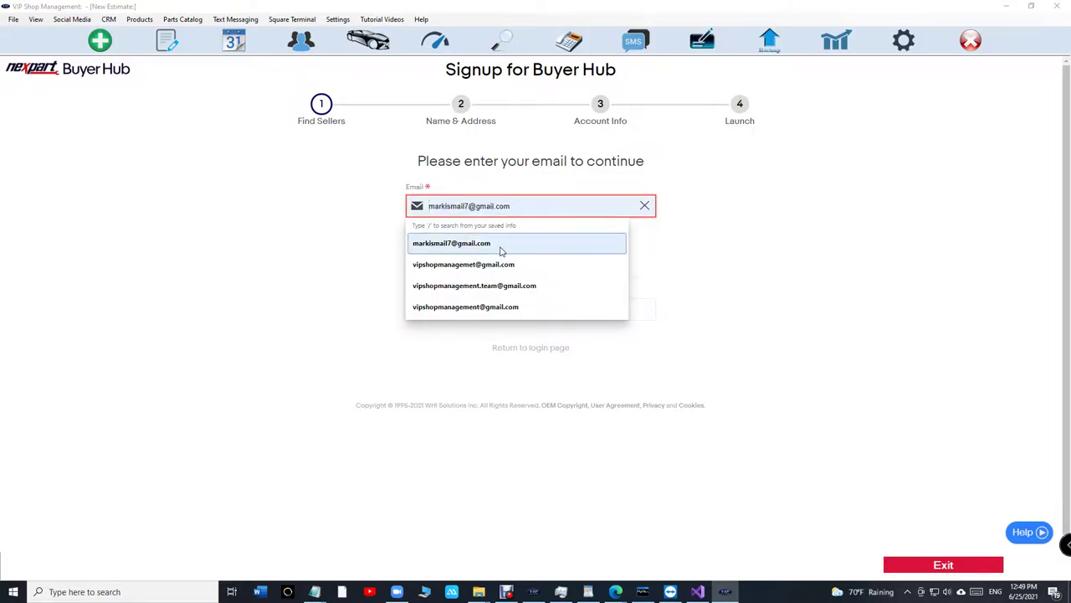
pyautogui.click(498, 243)
pyautogui.click(536, 300)
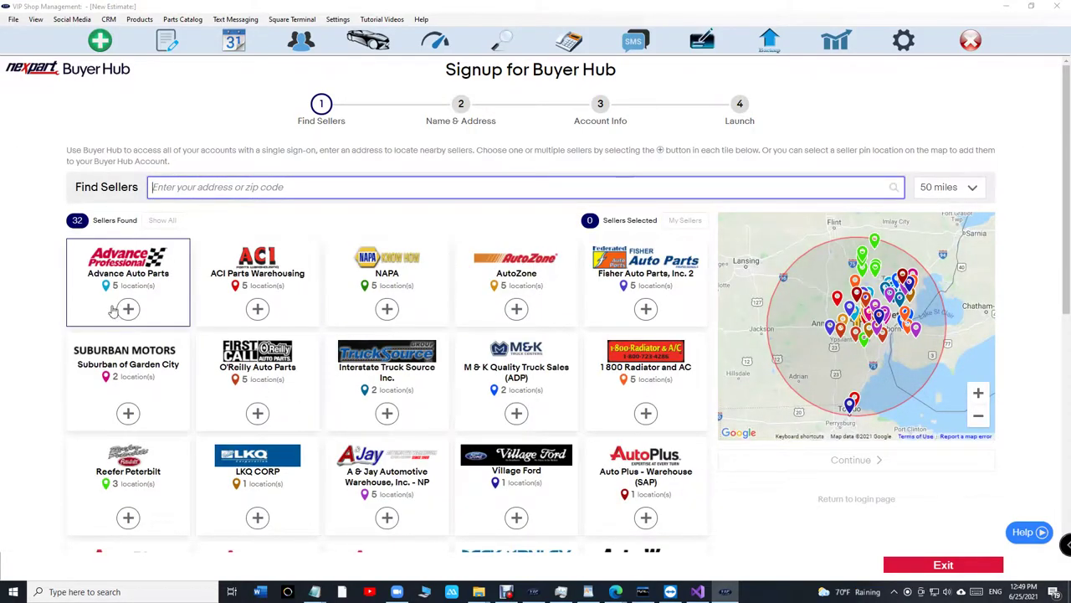
pyautogui.scroll(-1, 116, 352)
pyautogui.scroll(1, 115, 352)
pyautogui.click(213, 187)
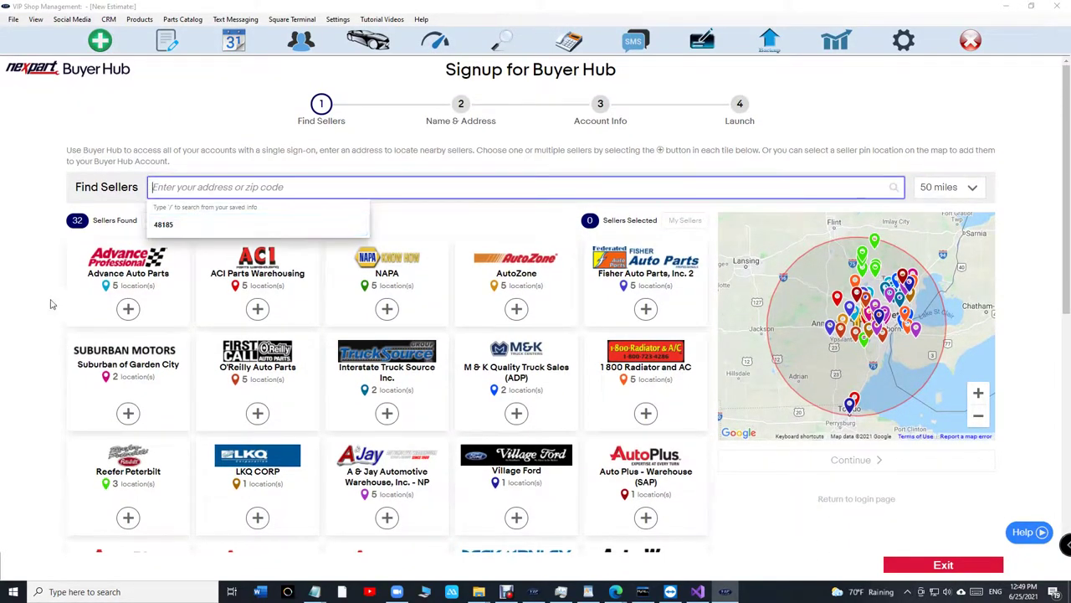
pyautogui.click(25, 321)
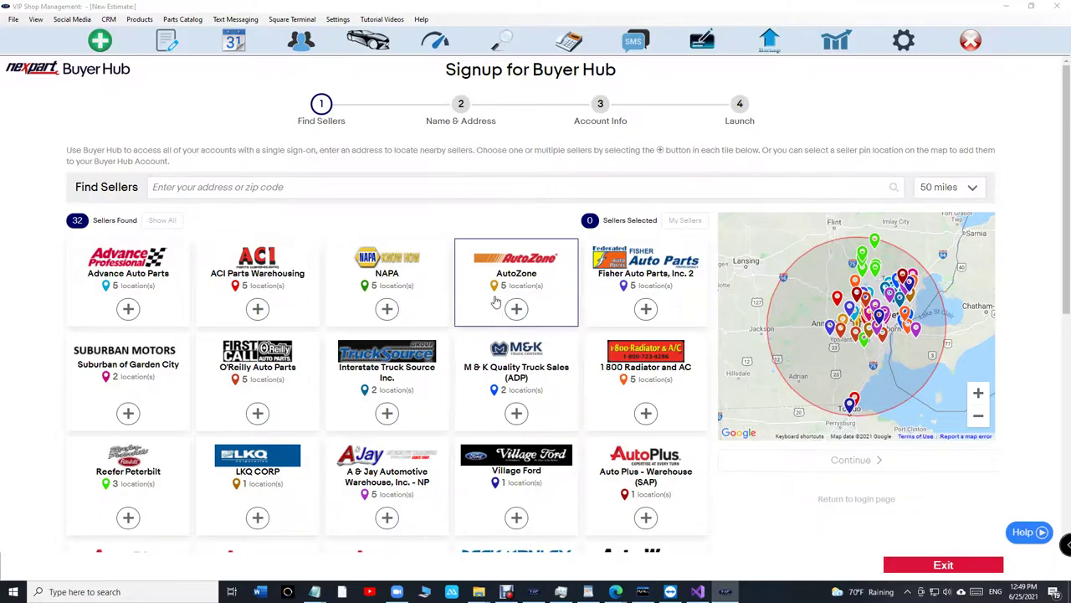
pyautogui.scroll(-5, 495, 300)
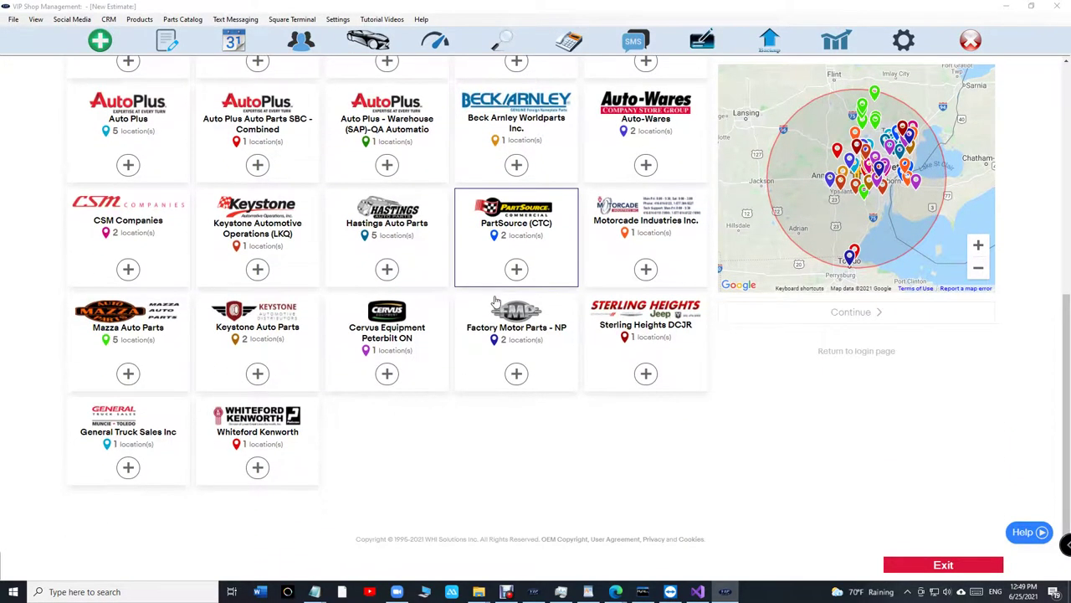
pyautogui.scroll(2, 495, 299)
pyautogui.scroll(4, 495, 302)
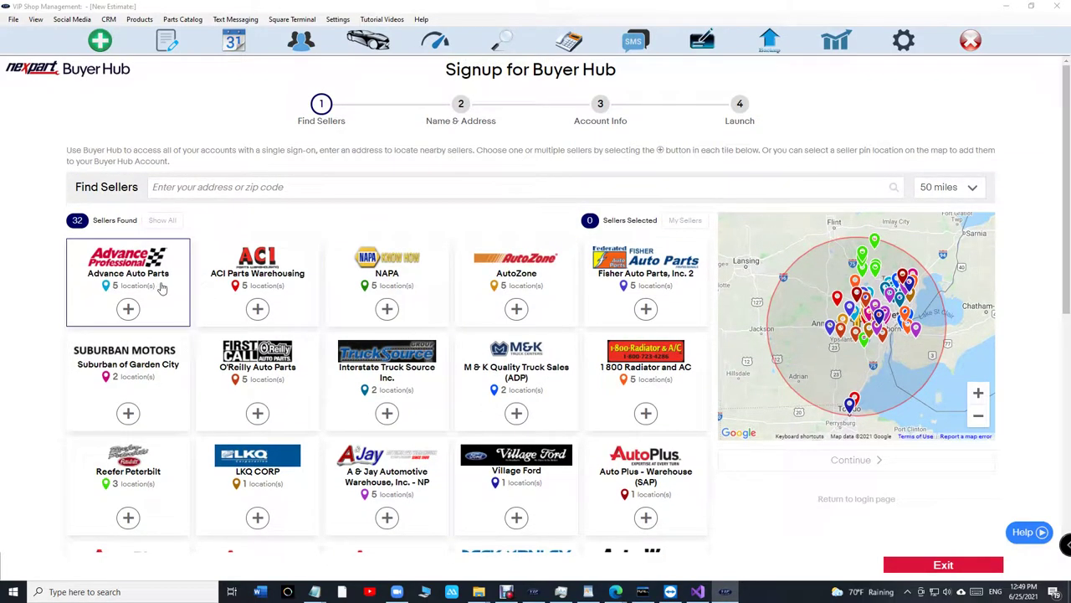
pyautogui.scroll(-6, 245, 264)
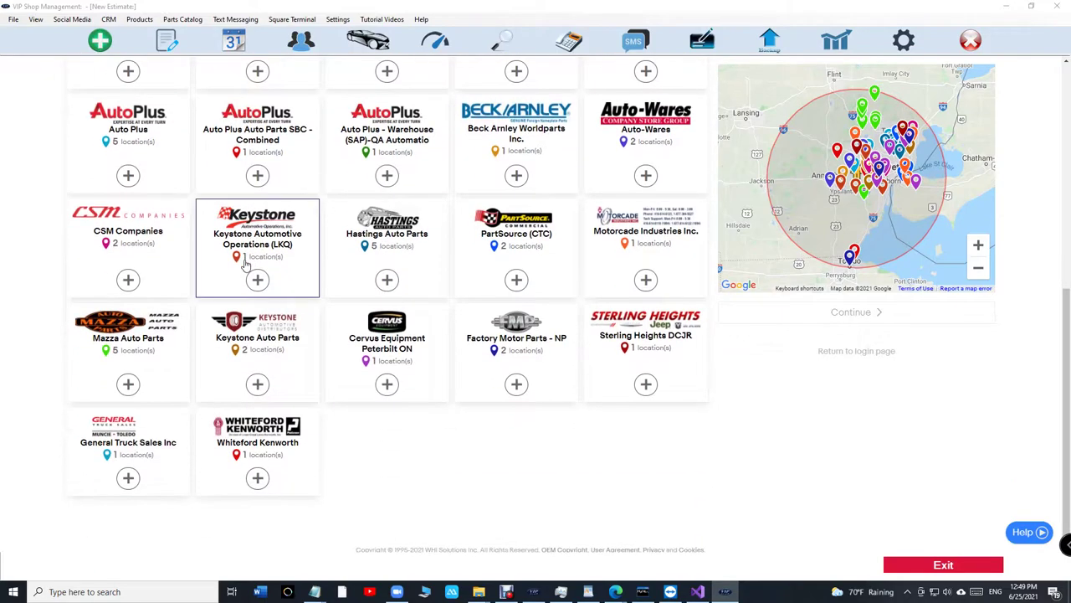
pyautogui.scroll(6, 244, 264)
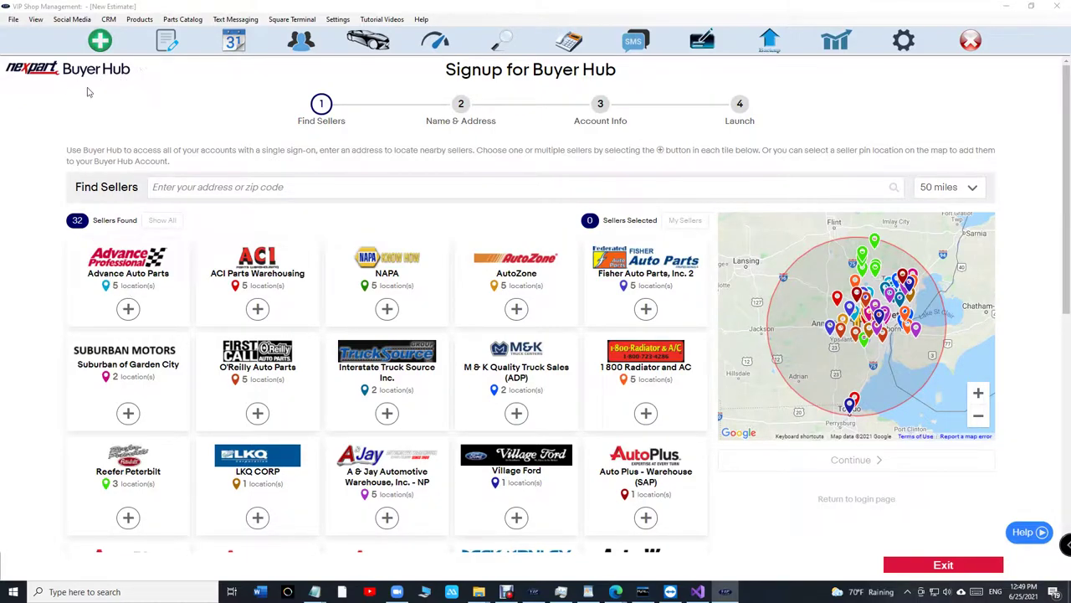
pyautogui.scroll(-2, 182, 143)
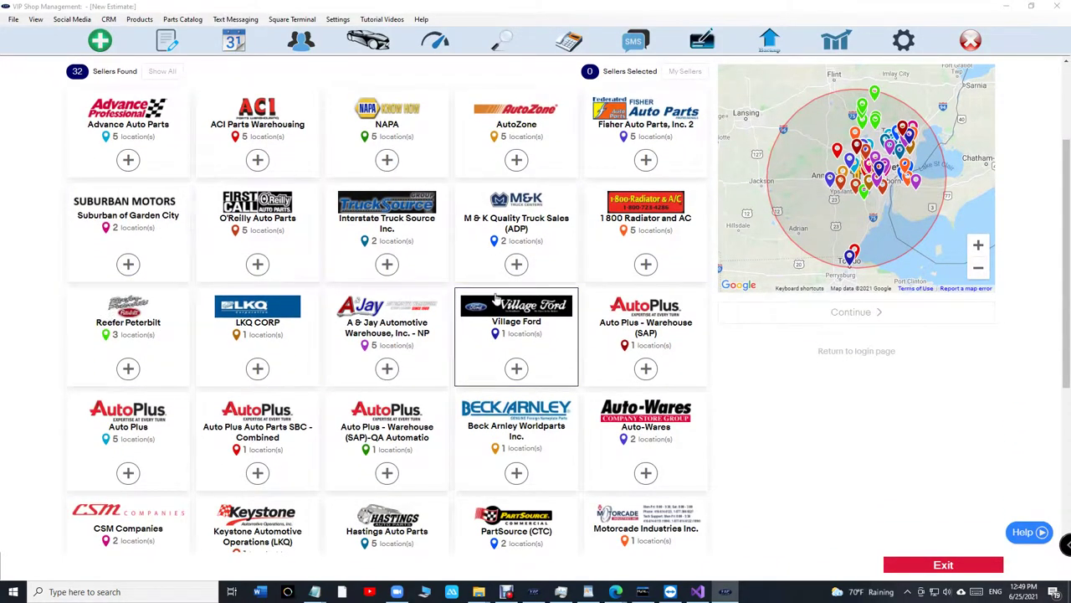
pyautogui.scroll(-2, 500, 293)
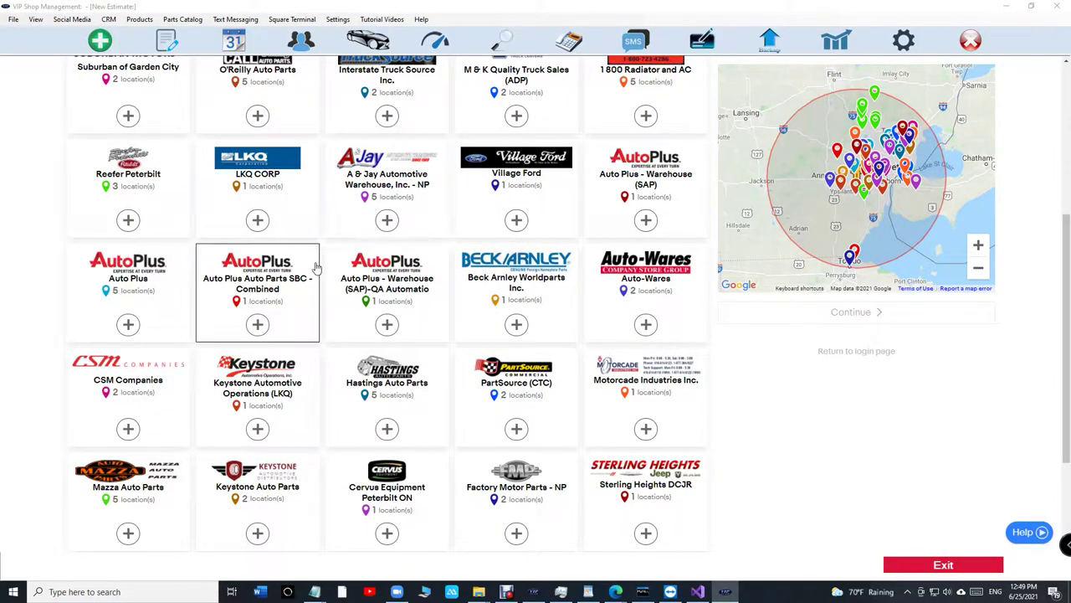
pyautogui.scroll(-2, 316, 266)
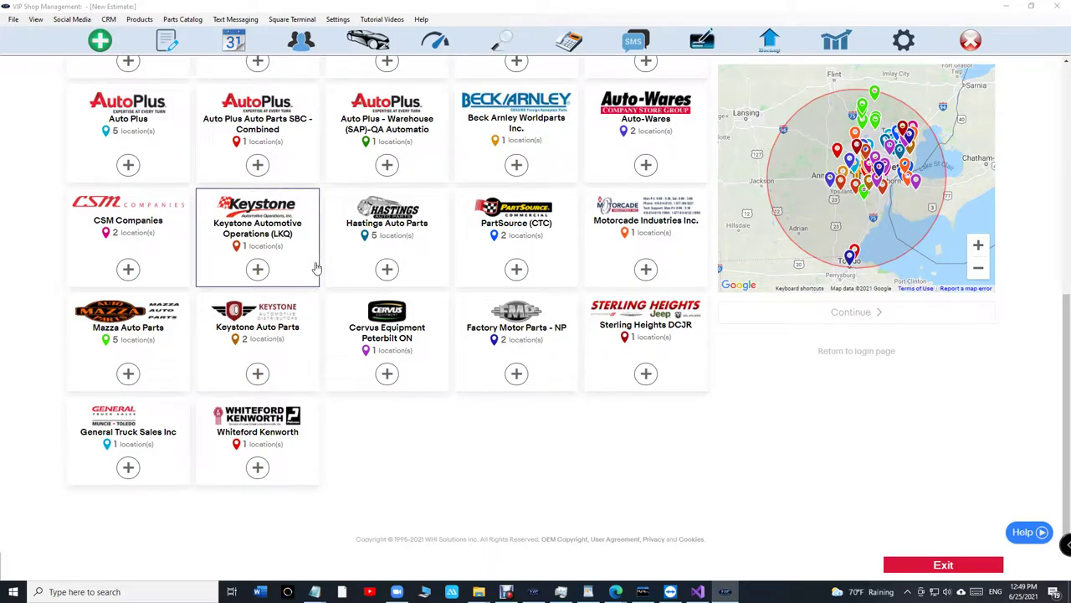
pyautogui.scroll(5, 317, 267)
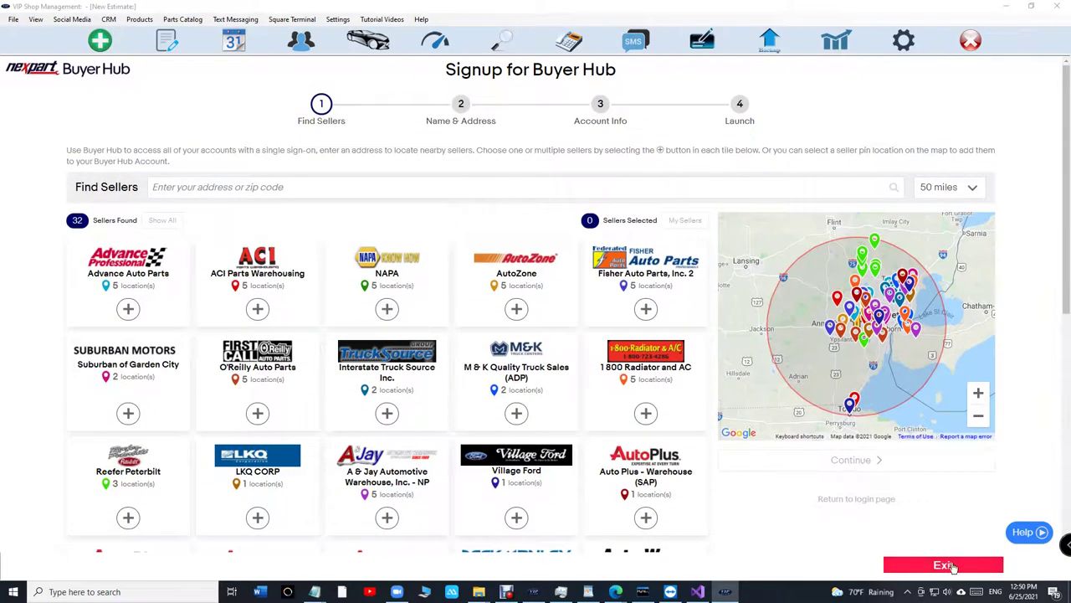
# - Exit the Buyer Hub signup and reopen Nexpart Buyer Hub: Sign Up from the Parts Catalog menu
pyautogui.click(944, 565)
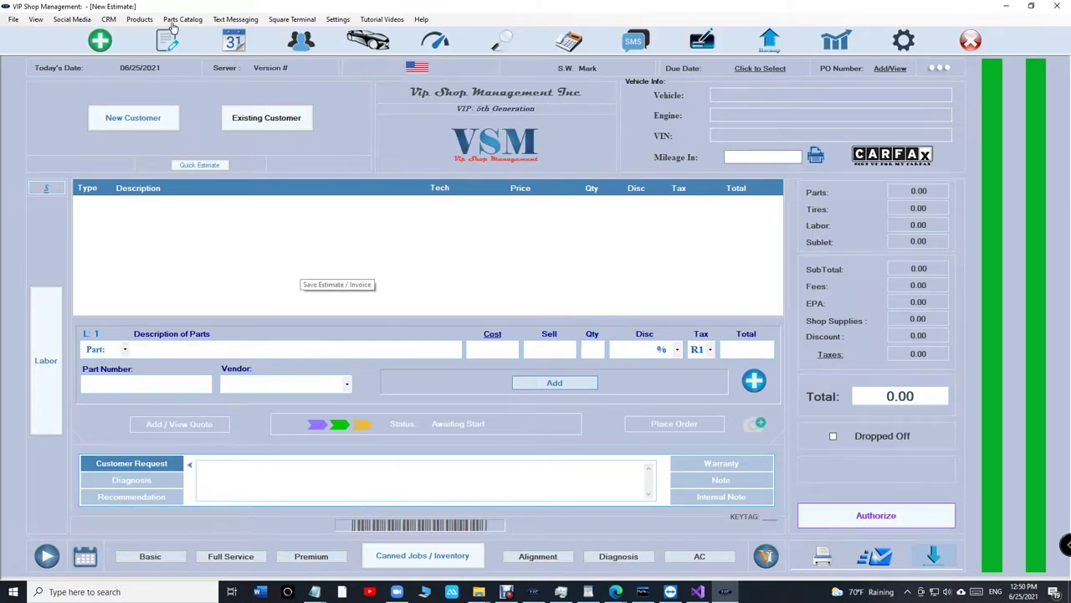
pyautogui.click(180, 20)
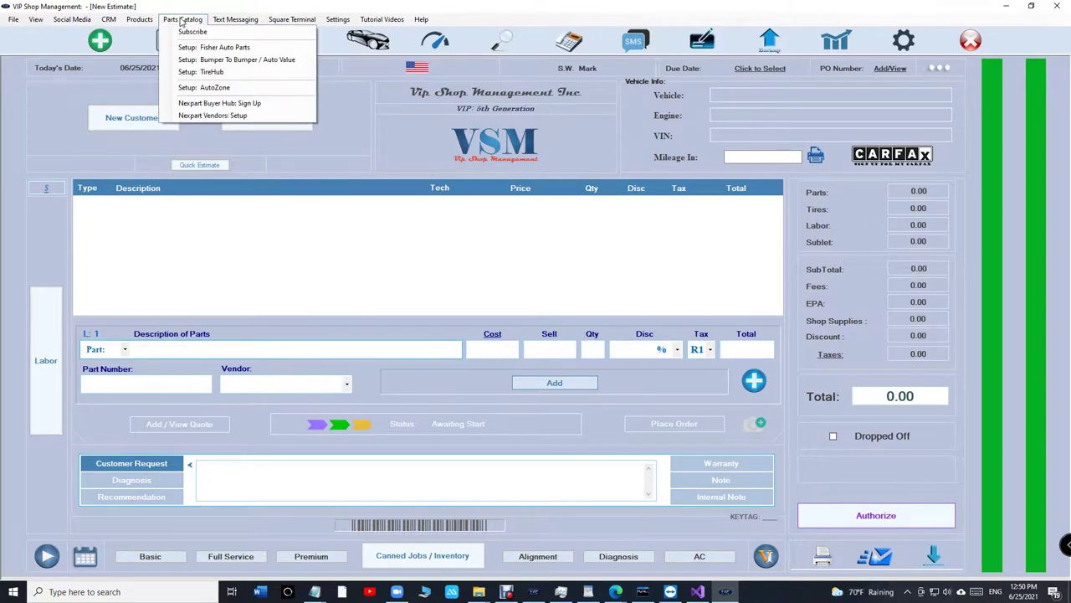
pyautogui.click(181, 20)
pyautogui.click(181, 20)
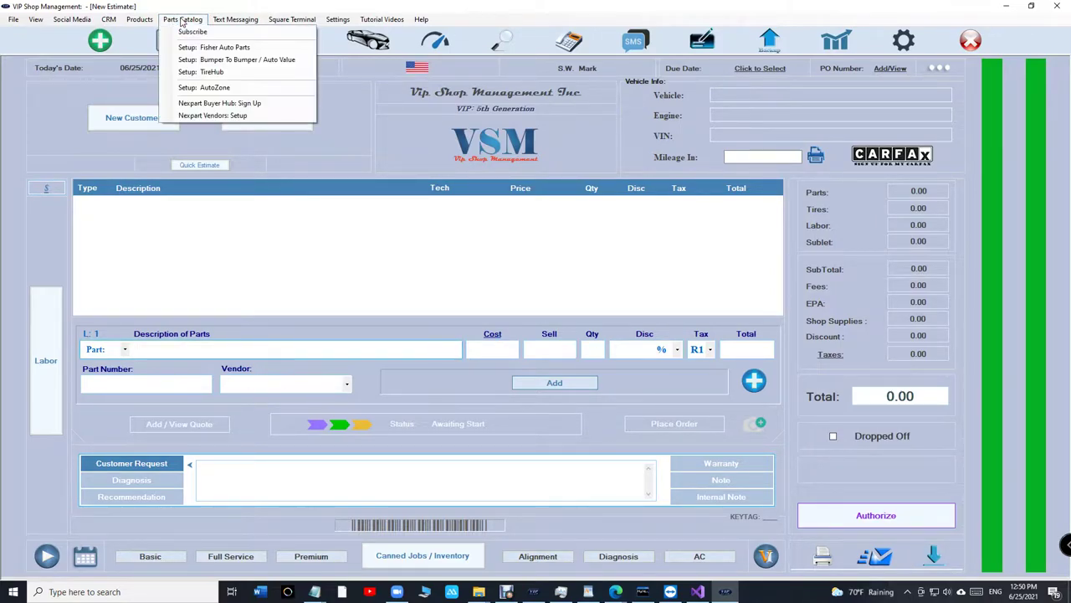
pyautogui.click(214, 103)
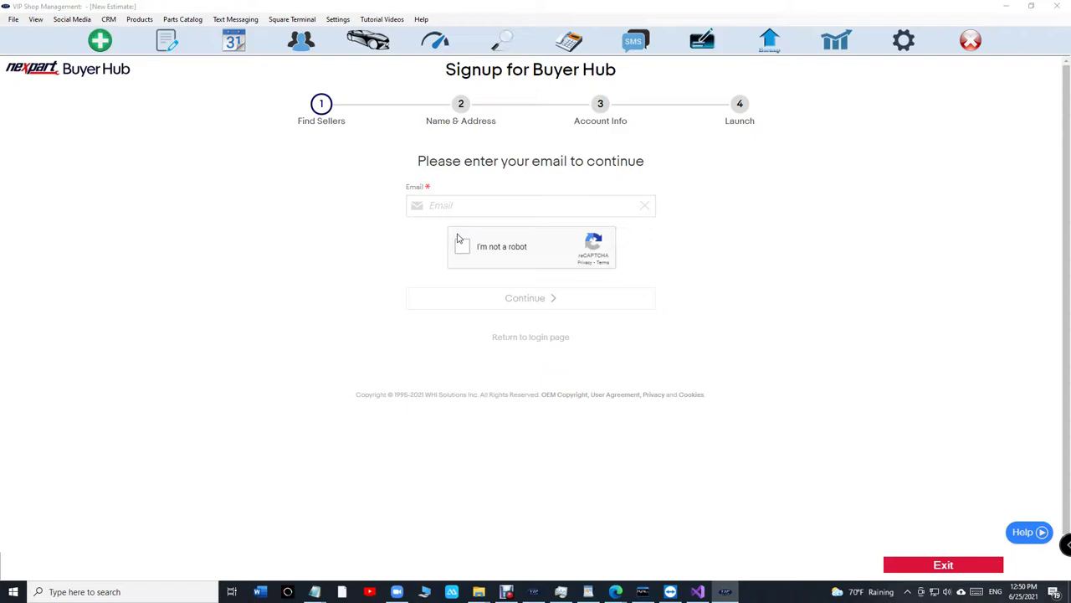
# - Clear the signup email, refill it with the saved address, pass the reCAPTCHA, and continue to Find Sellers
pyautogui.click(465, 211)
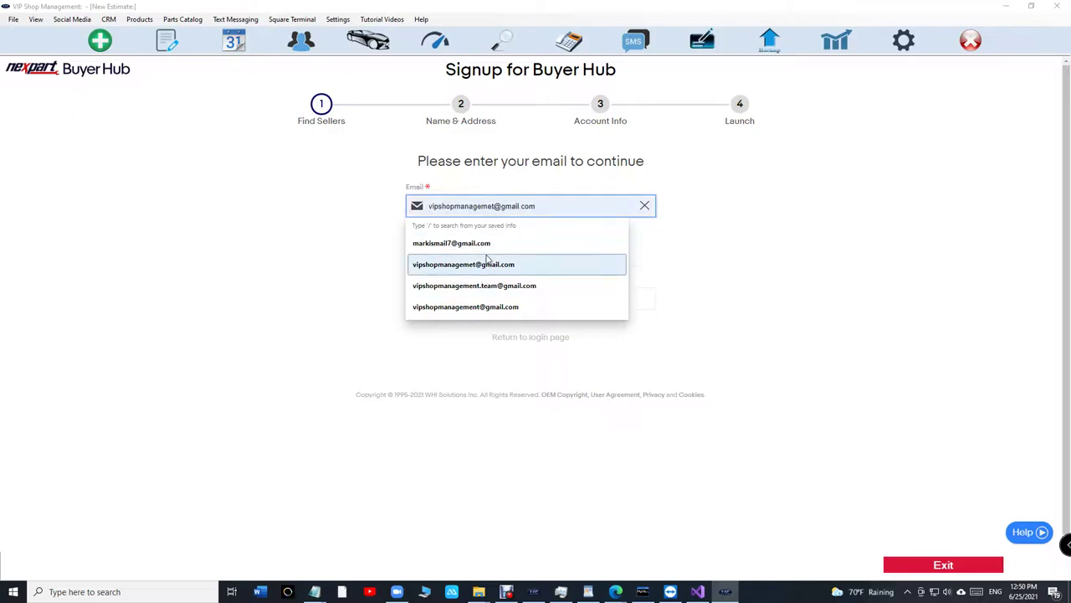
pyautogui.click(491, 285)
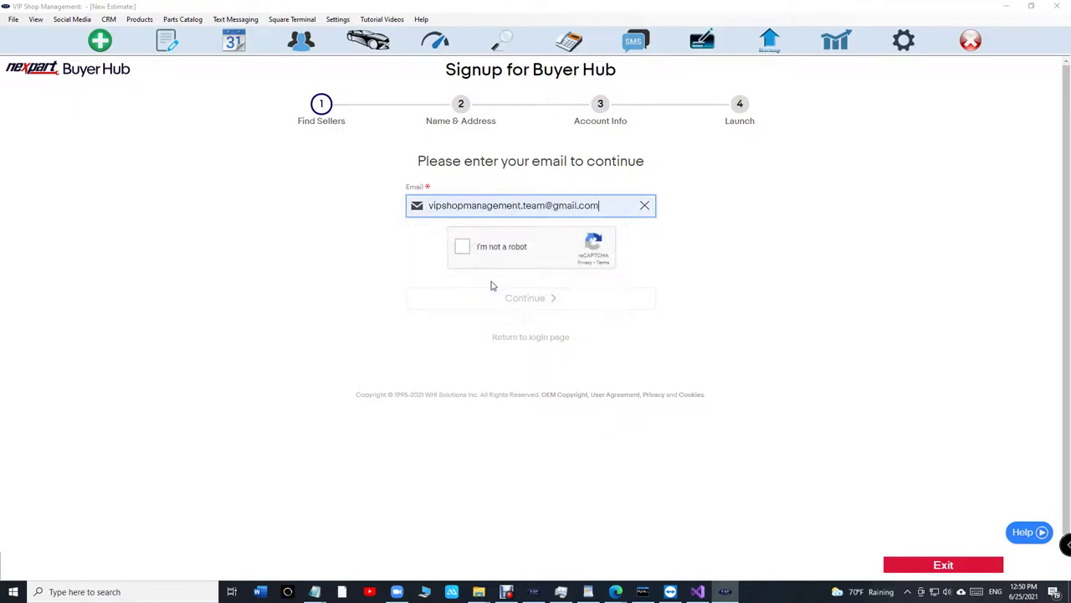
pyautogui.click(500, 206)
pyautogui.moveTo(612, 201); pyautogui.dragTo(363, 210)
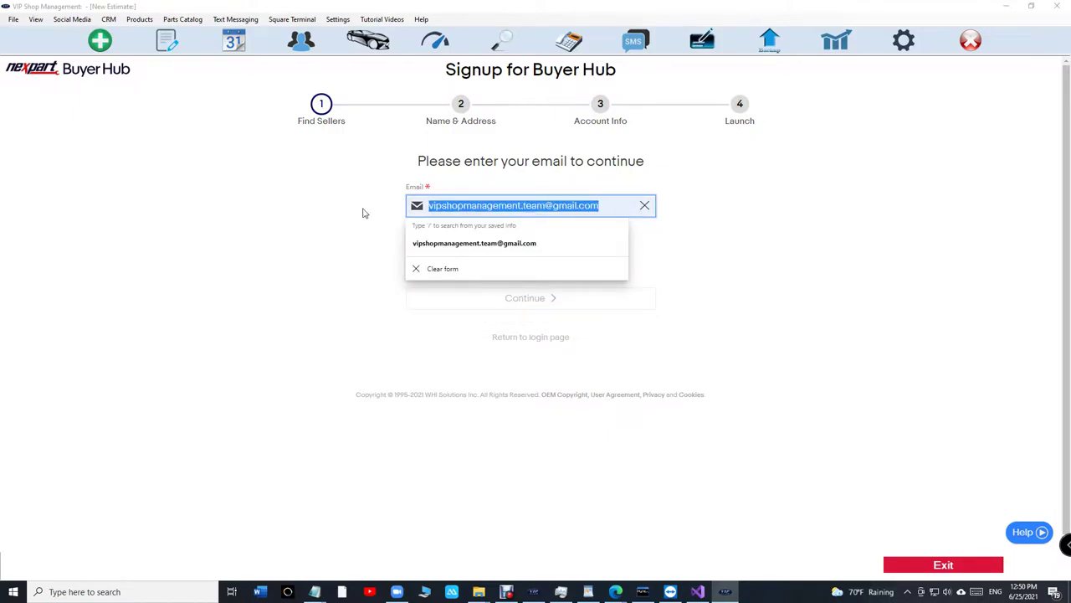
pyautogui.click(491, 268)
pyautogui.click(517, 212)
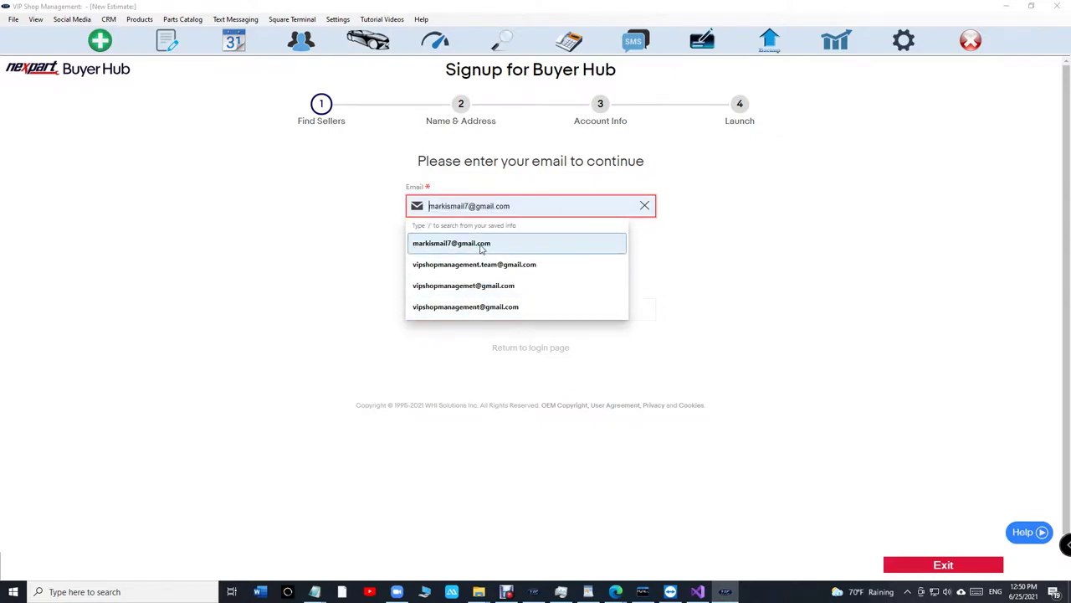
pyautogui.click(473, 242)
pyautogui.click(516, 250)
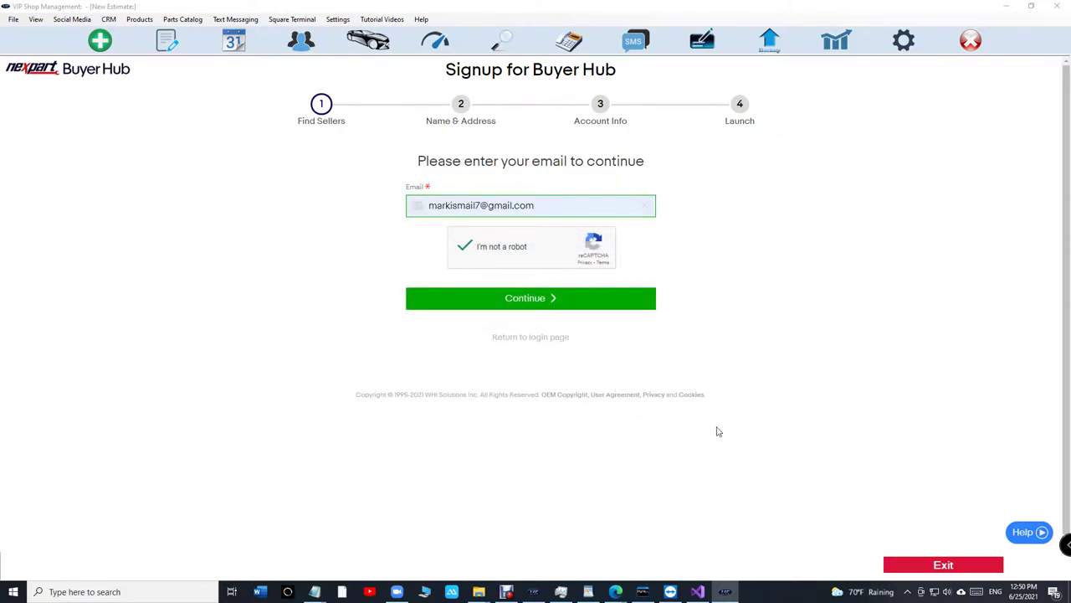
pyautogui.click(587, 306)
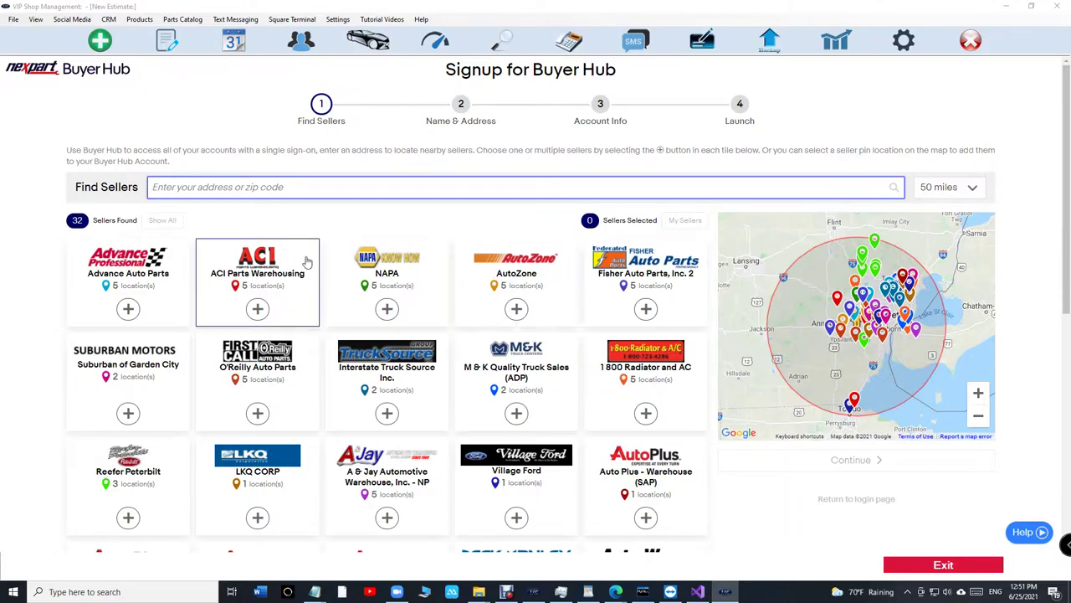
# - Exit and restart the Buyer Hub signup with the shop's saved email, tick I'm not a robot, and continue
pyautogui.click(906, 561)
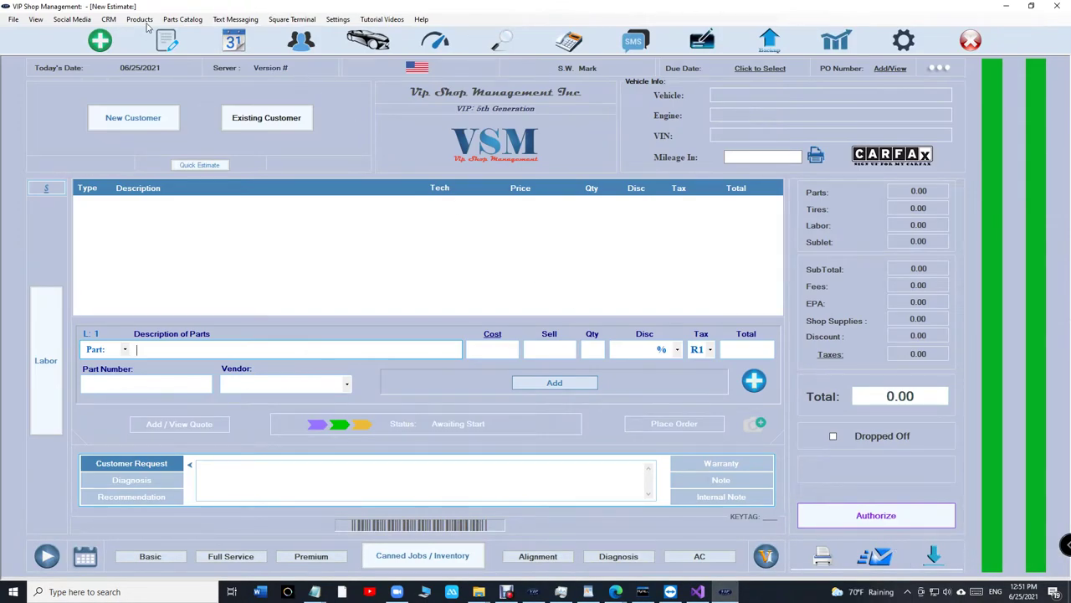
pyautogui.click(181, 24)
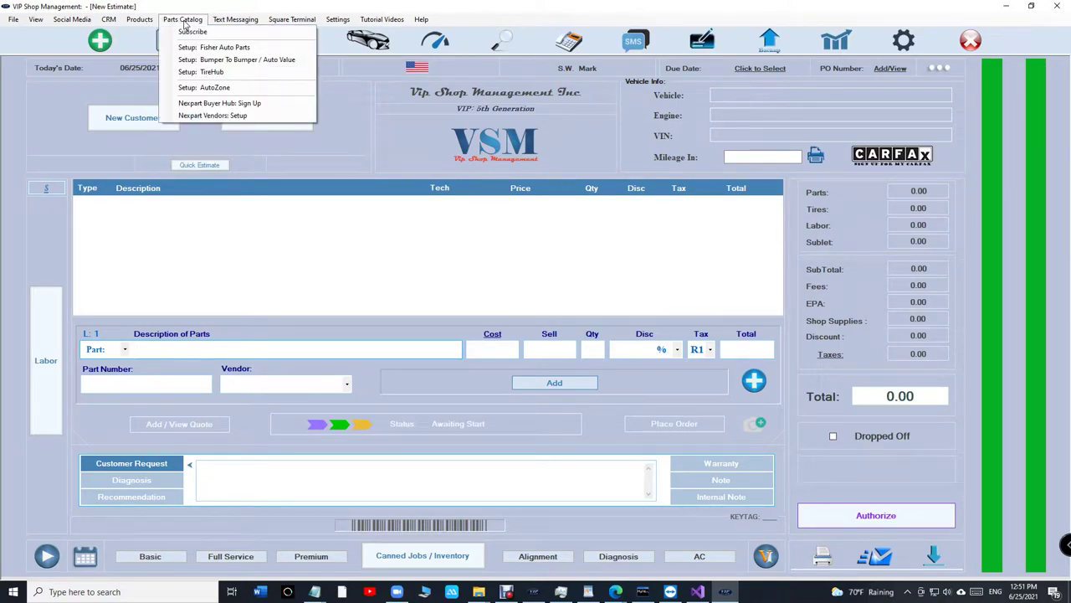
pyautogui.click(213, 107)
pyautogui.click(519, 207)
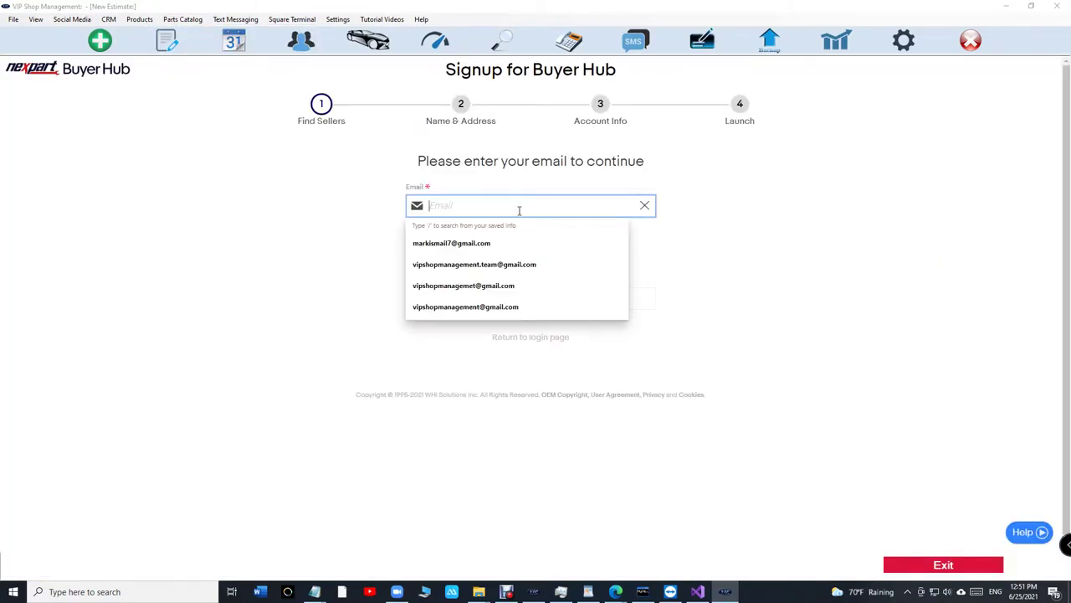
pyautogui.click(481, 243)
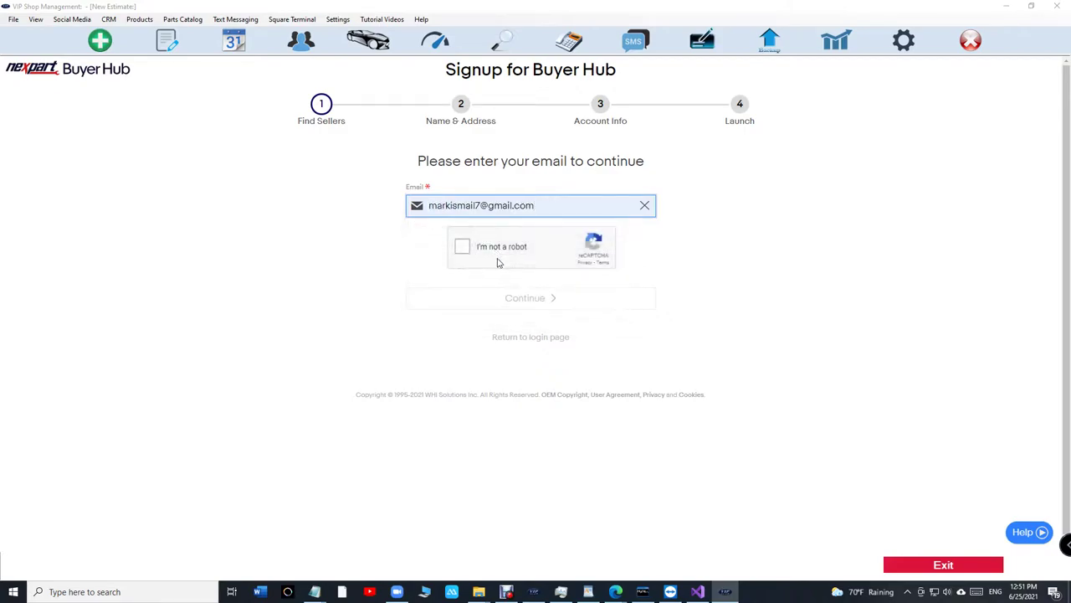
pyautogui.click(465, 246)
pyautogui.click(513, 298)
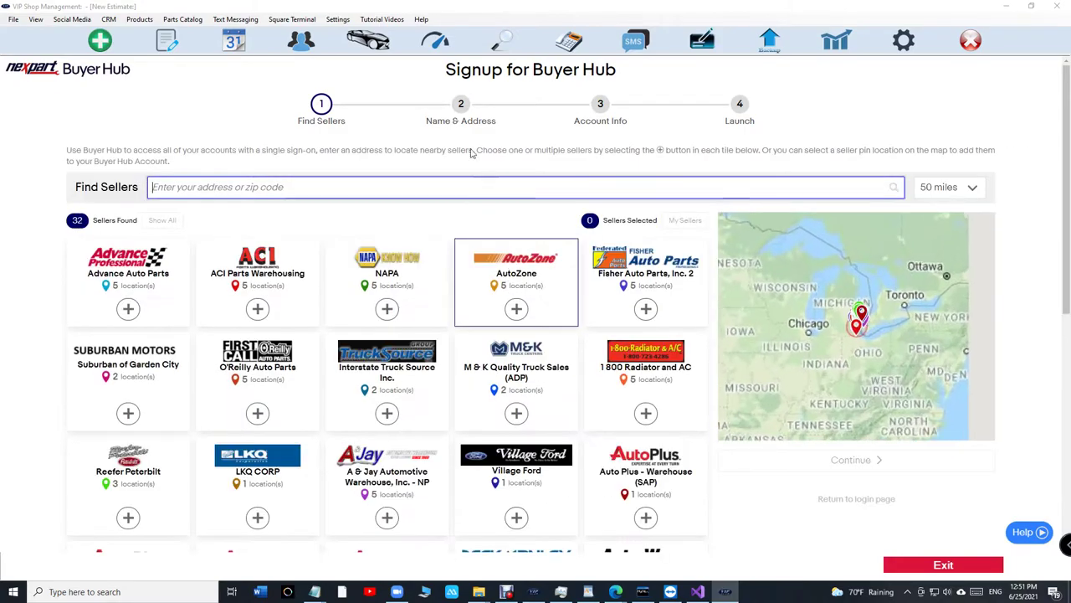
pyautogui.click(516, 308)
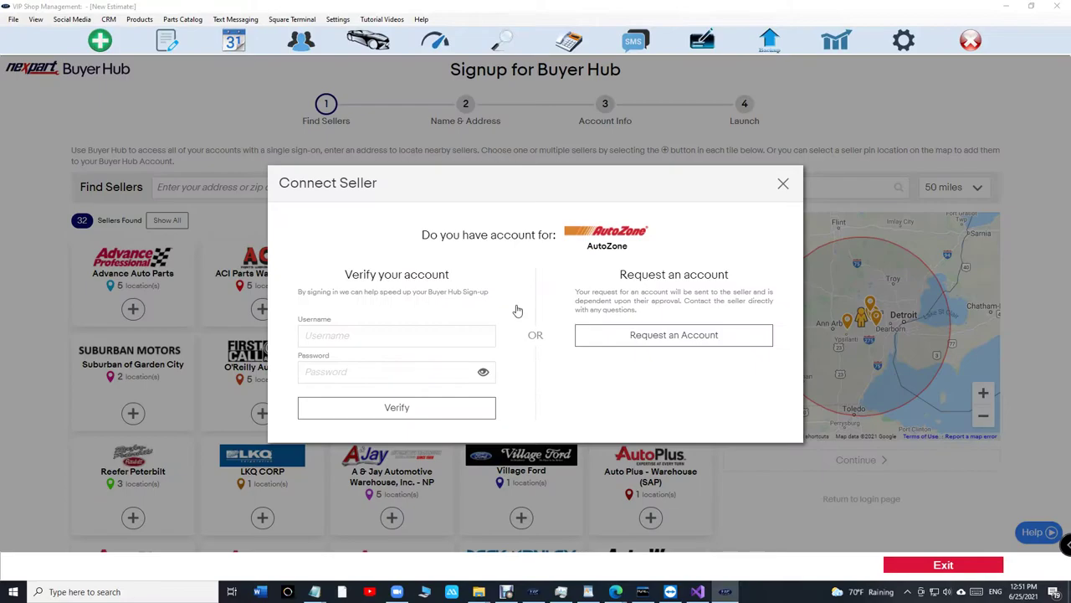
pyautogui.click(782, 183)
pyautogui.click(519, 313)
pyautogui.click(381, 343)
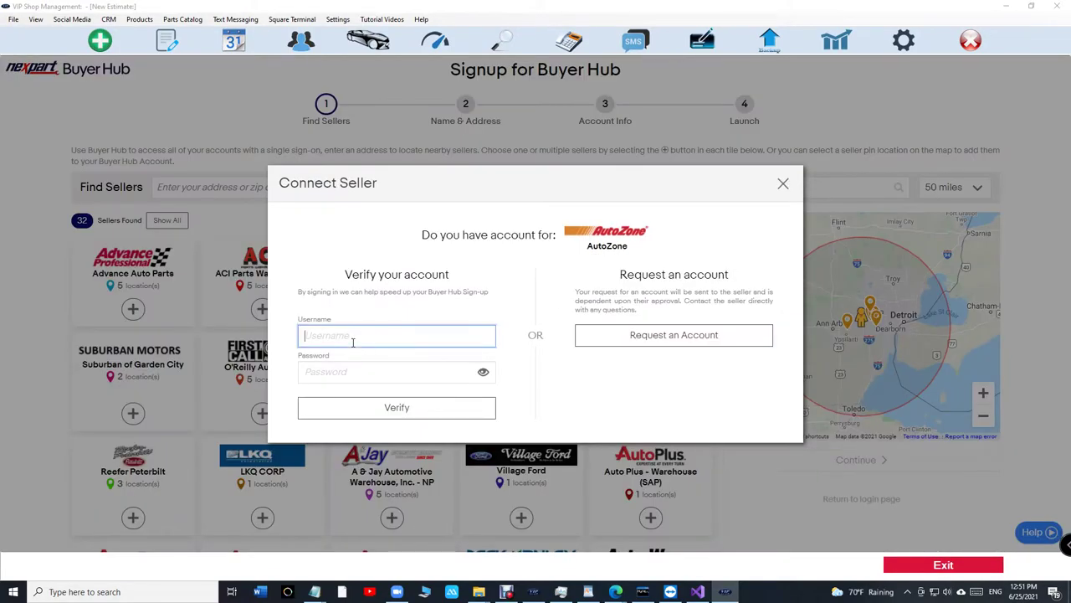
pyautogui.press('Tab')
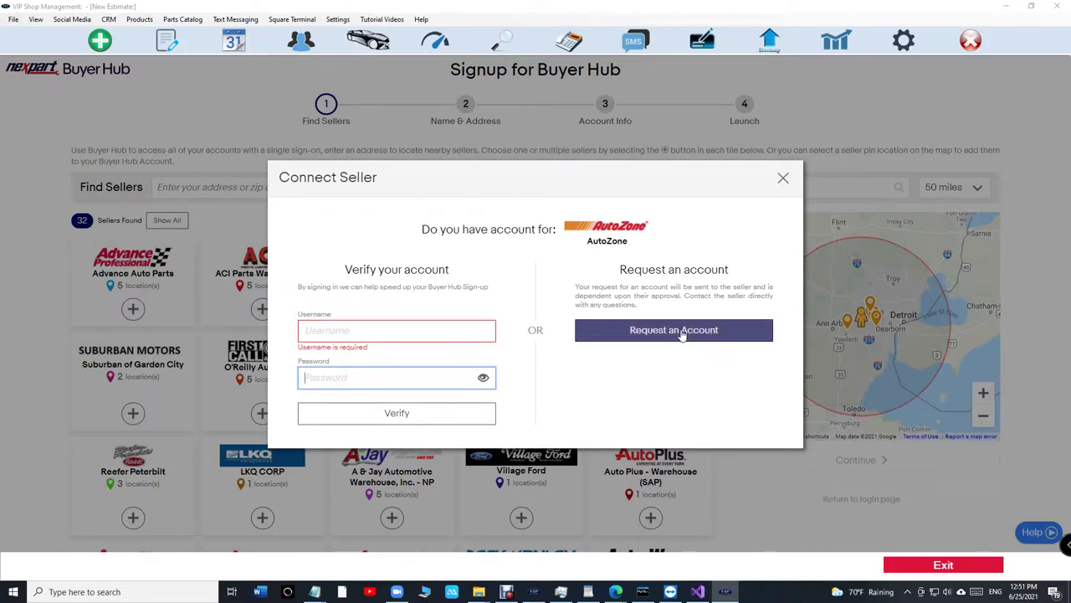
pyautogui.click(783, 177)
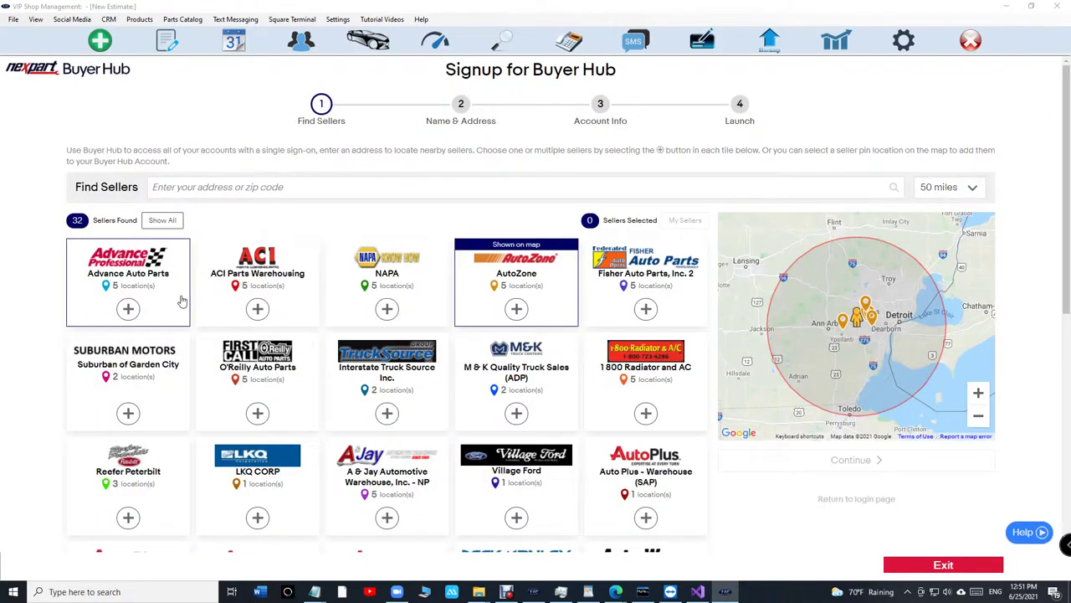
pyautogui.click(128, 310)
pyautogui.click(780, 183)
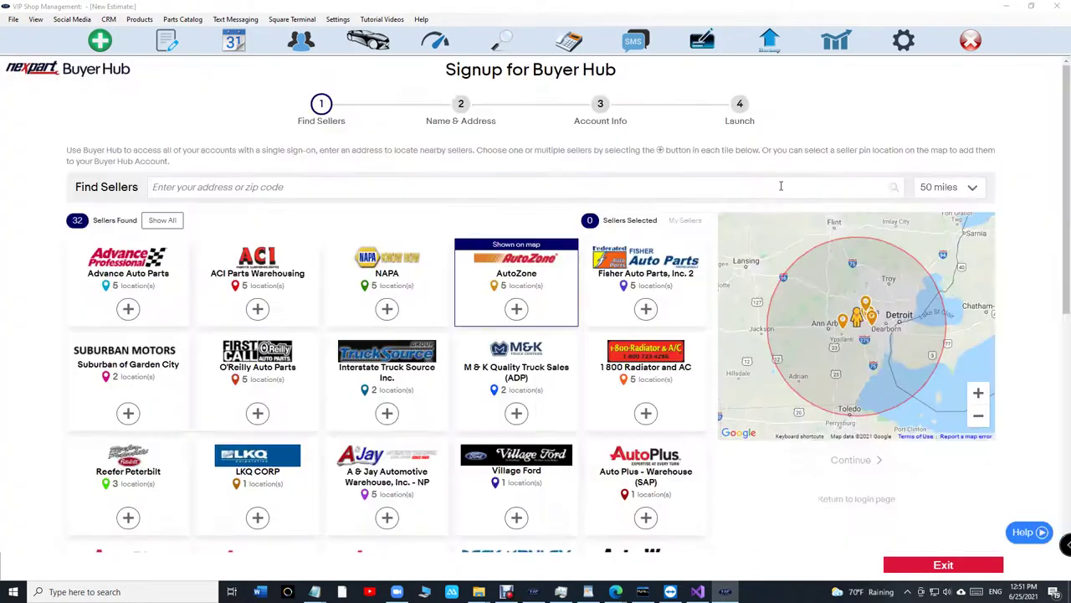
pyautogui.scroll(-1, 657, 270)
pyautogui.scroll(-1, 657, 270)
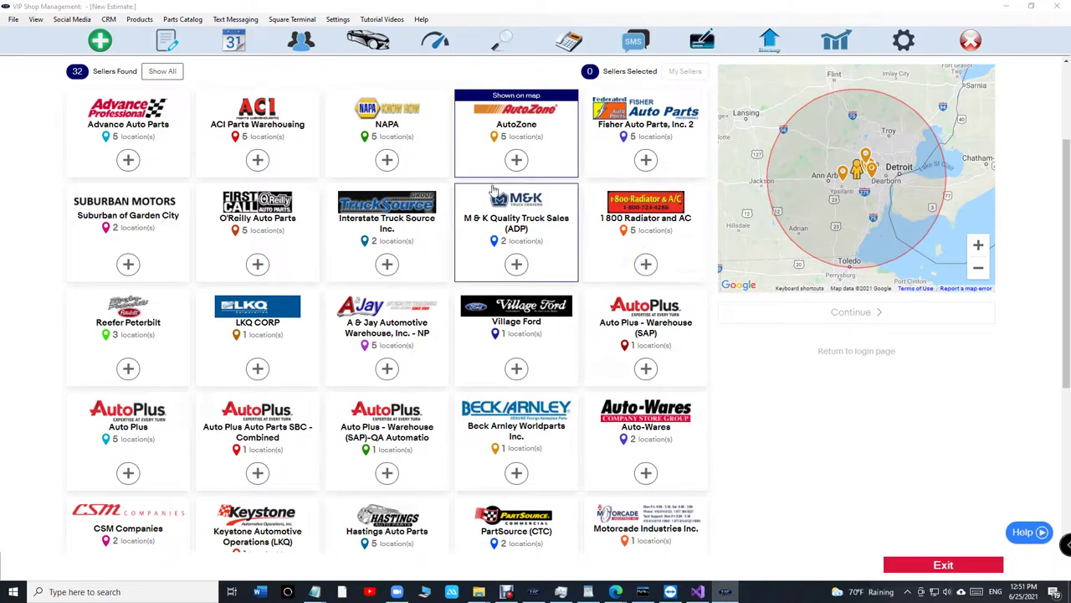
pyautogui.scroll(-1, 494, 197)
pyautogui.scroll(-1, 495, 197)
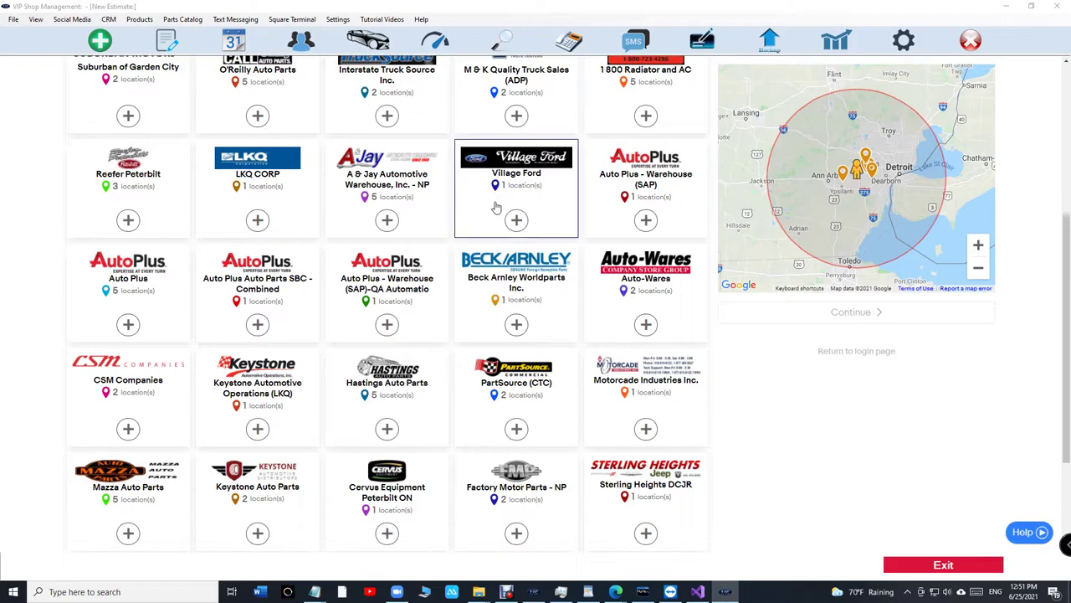
pyautogui.scroll(2, 646, 368)
pyautogui.scroll(-5, 668, 424)
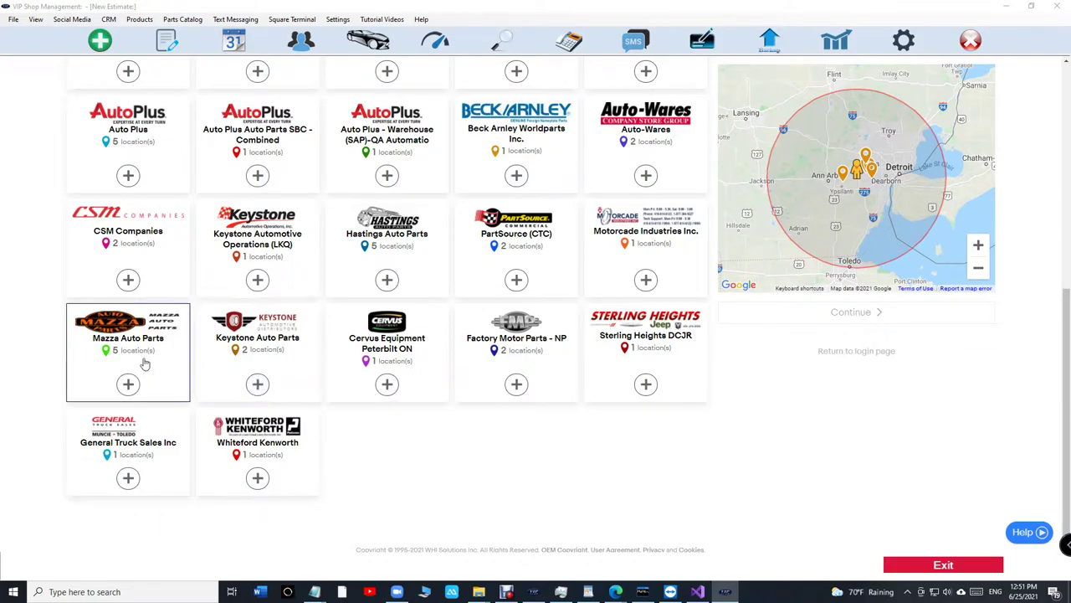
pyautogui.scroll(2, 615, 352)
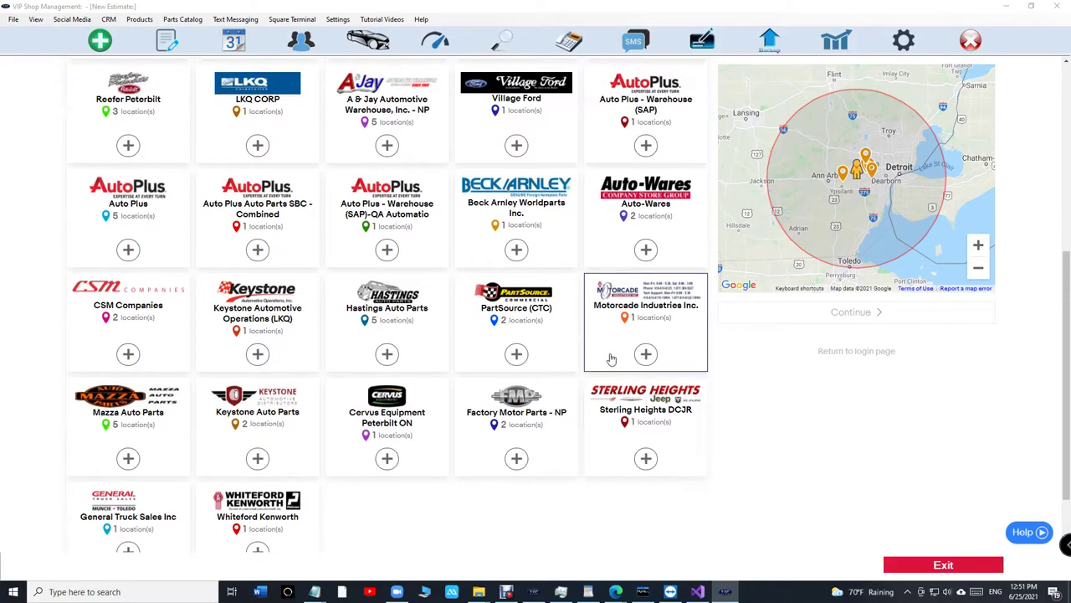
pyautogui.scroll(3, 492, 410)
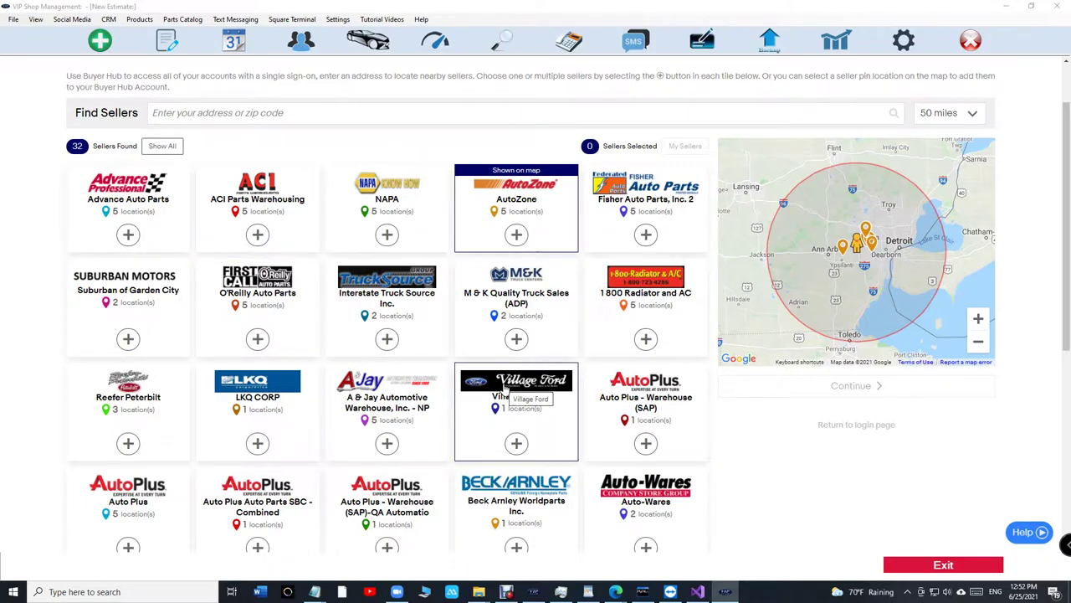
# - Leave the seller signup, check the WorkFlow estimates list, and start a new blank estimate
pyautogui.scroll(-4, 505, 387)
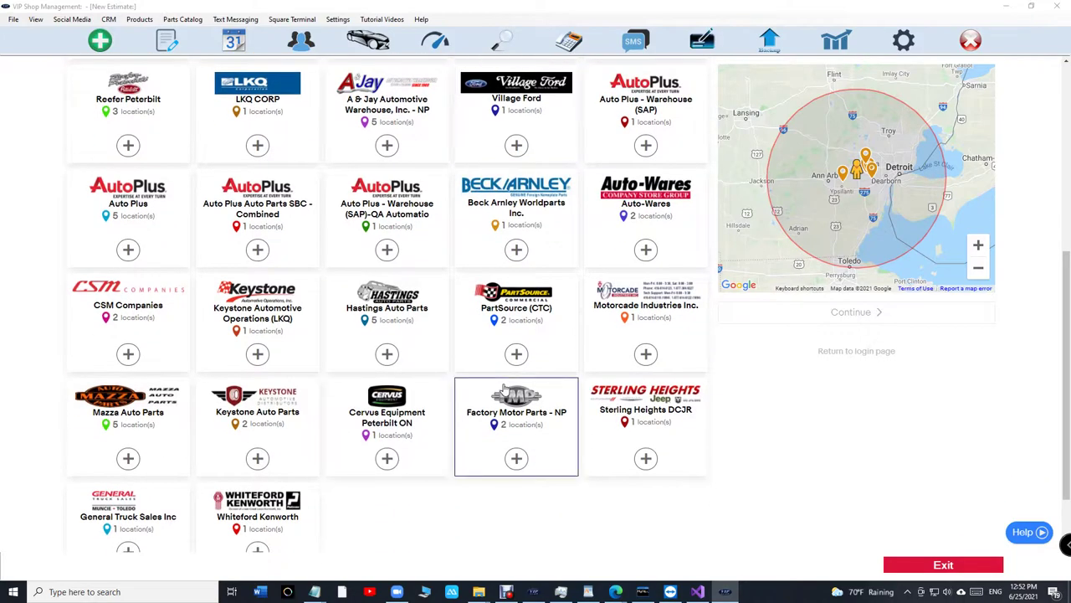
pyautogui.scroll(-1, 505, 387)
pyautogui.click(941, 568)
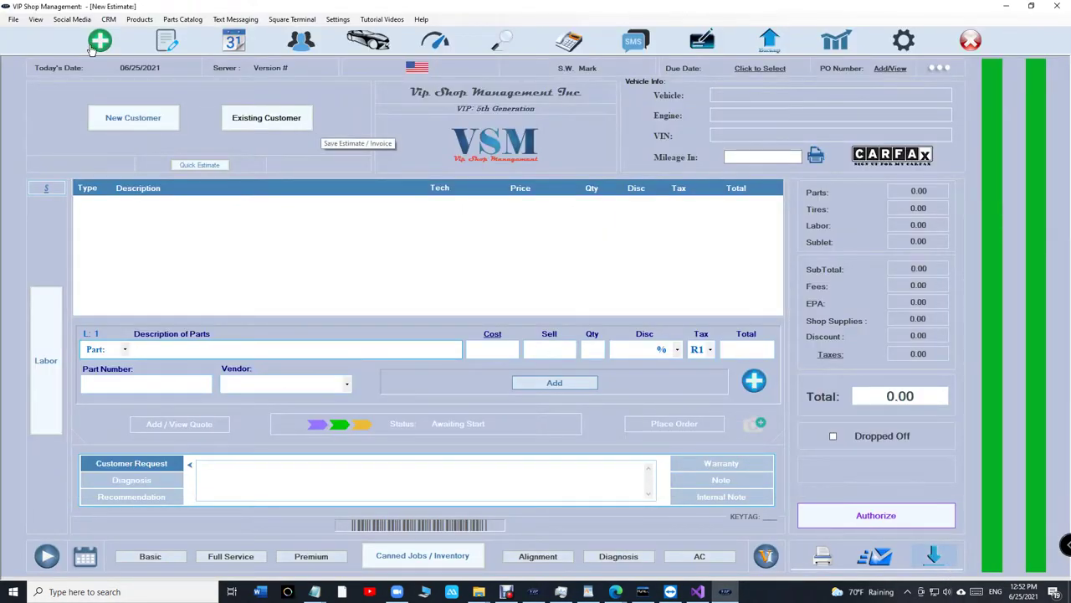
pyautogui.click(168, 39)
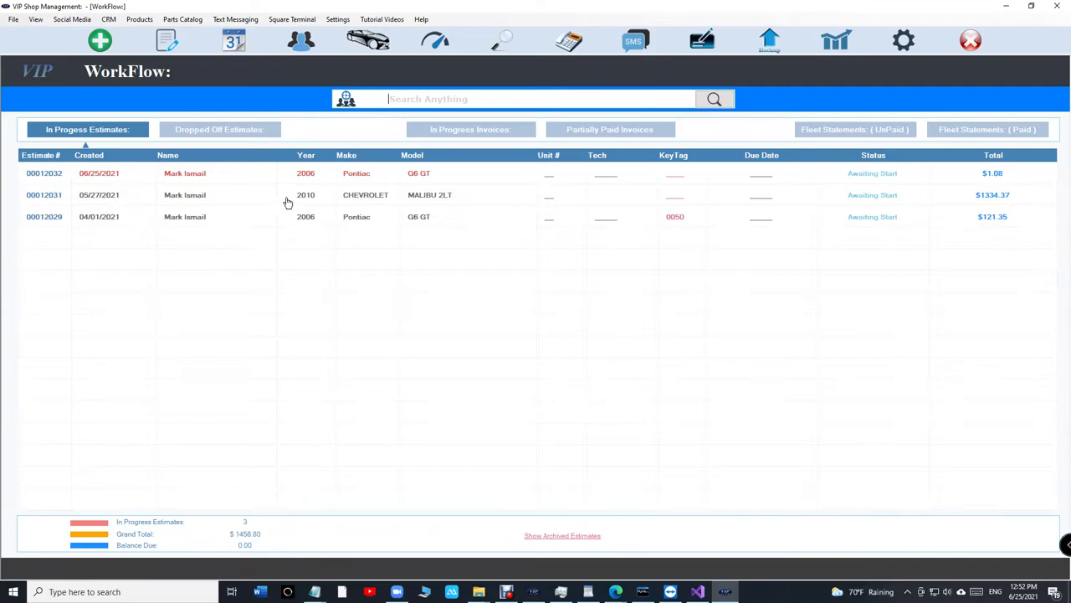
pyautogui.doubleClick(298, 174)
pyautogui.click(164, 44)
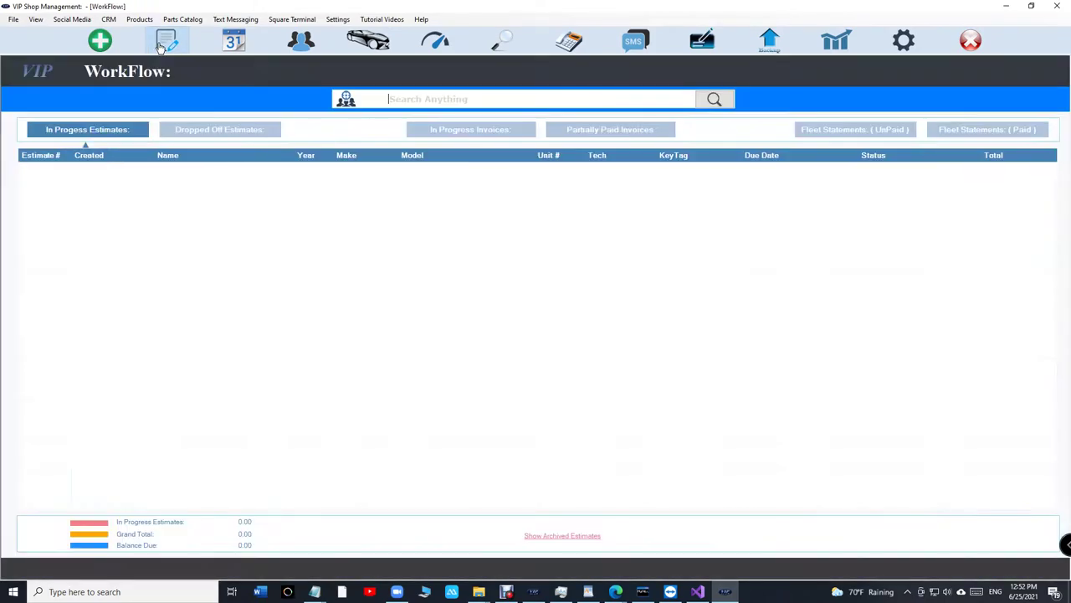
pyautogui.click(100, 41)
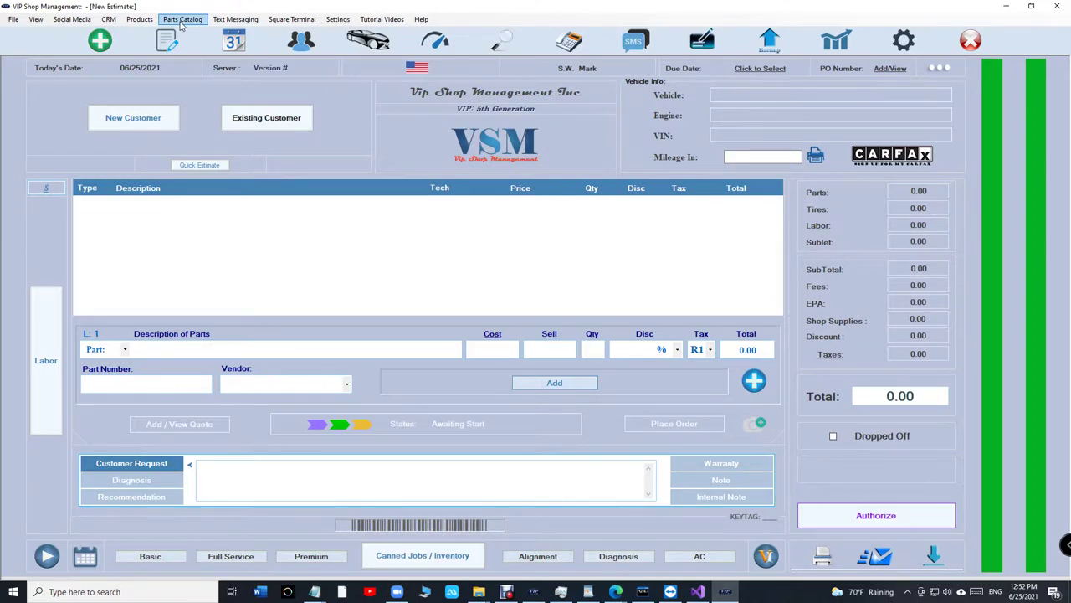
# - In Nexpart Vendors setup, test the Buyer Hub SourceIT credentials and save them
pyautogui.click(181, 20)
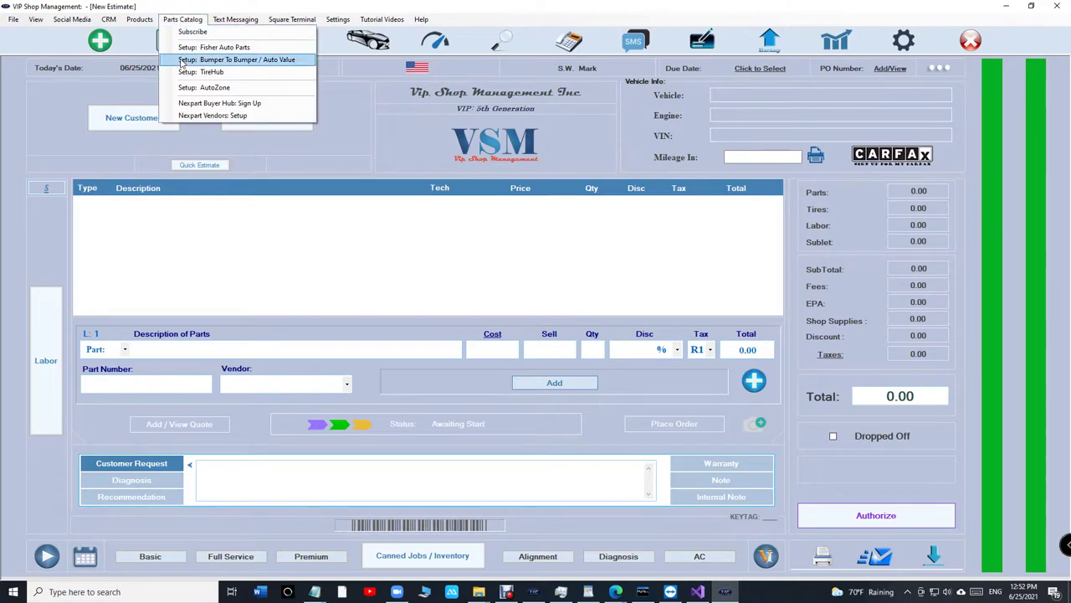
pyautogui.click(186, 117)
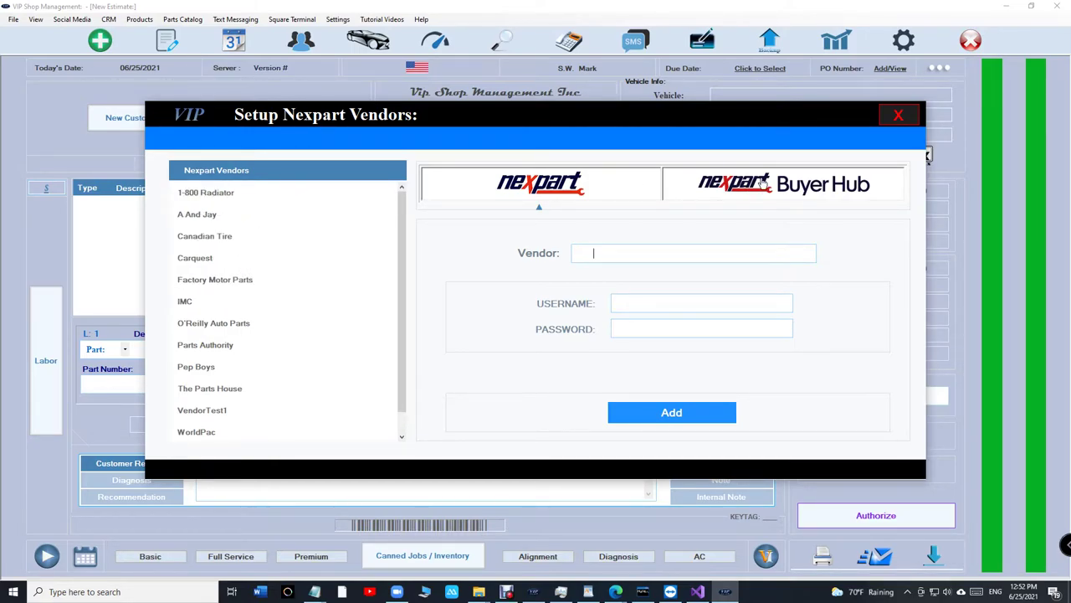
pyautogui.click(763, 182)
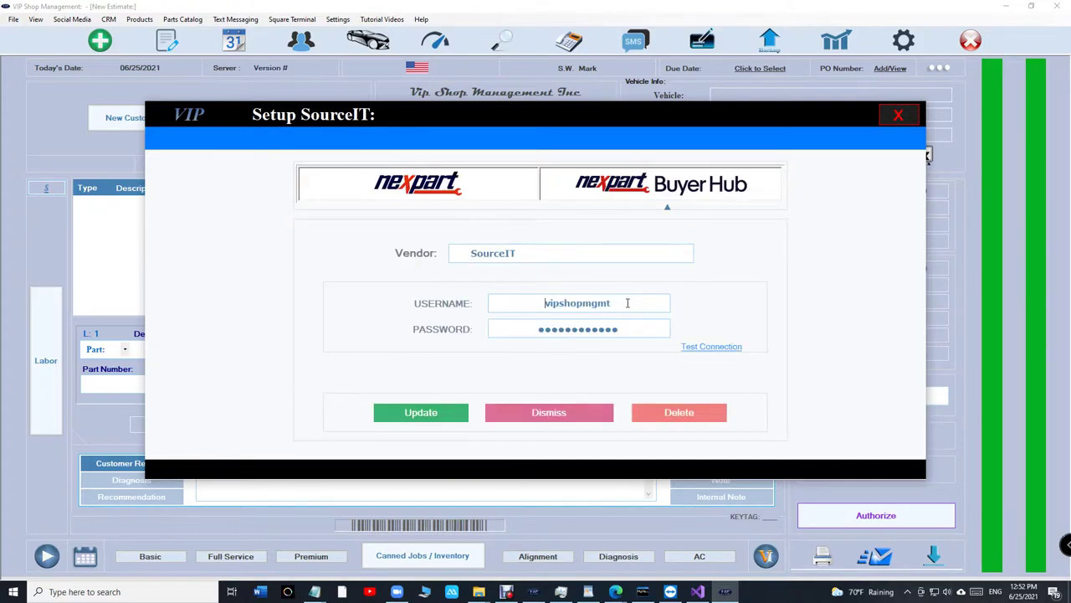
pyautogui.moveTo(627, 303); pyautogui.dragTo(517, 304)
pyautogui.moveTo(629, 326); pyautogui.dragTo(513, 330)
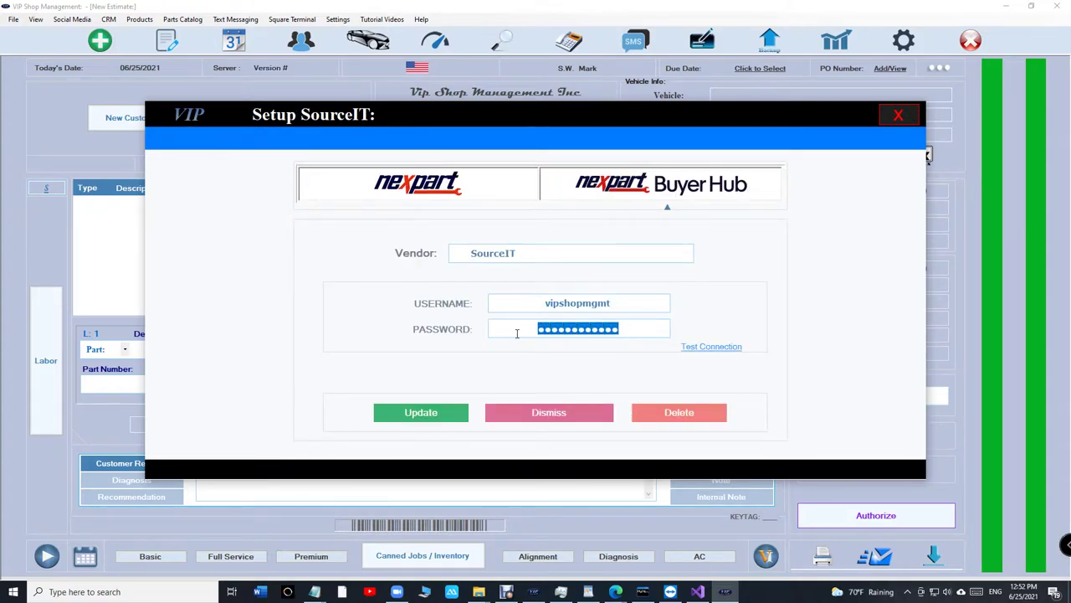
pyautogui.click(704, 350)
pyautogui.click(414, 412)
pyautogui.click(505, 415)
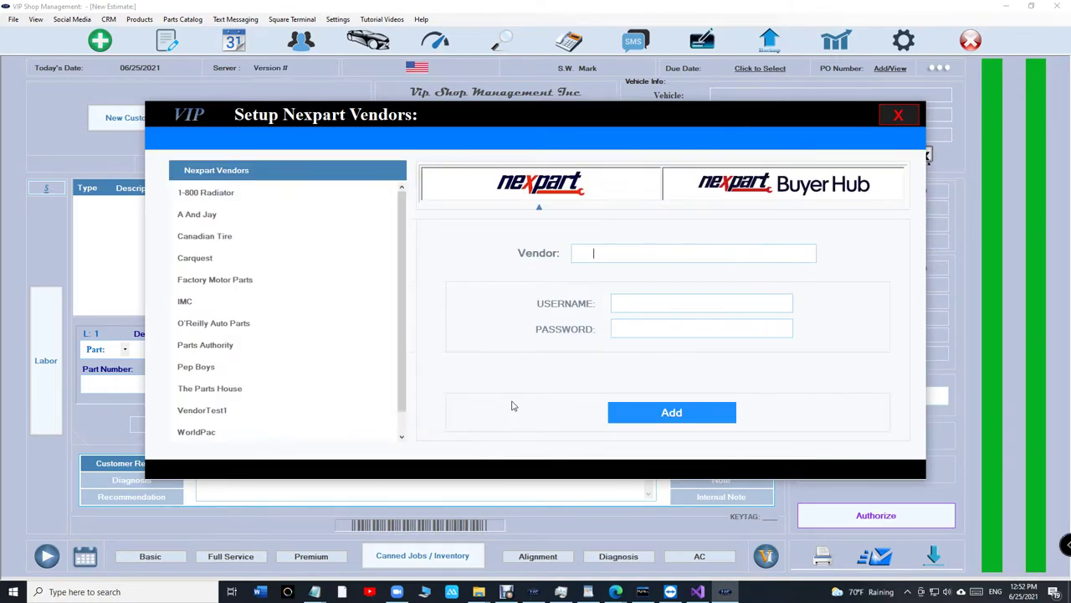
pyautogui.click(897, 115)
# - Open the 2006 Pontiac G6 GT estimate from WorkFlow and launch the Nexpart Buyer Hub catalog for it
pyautogui.click(167, 40)
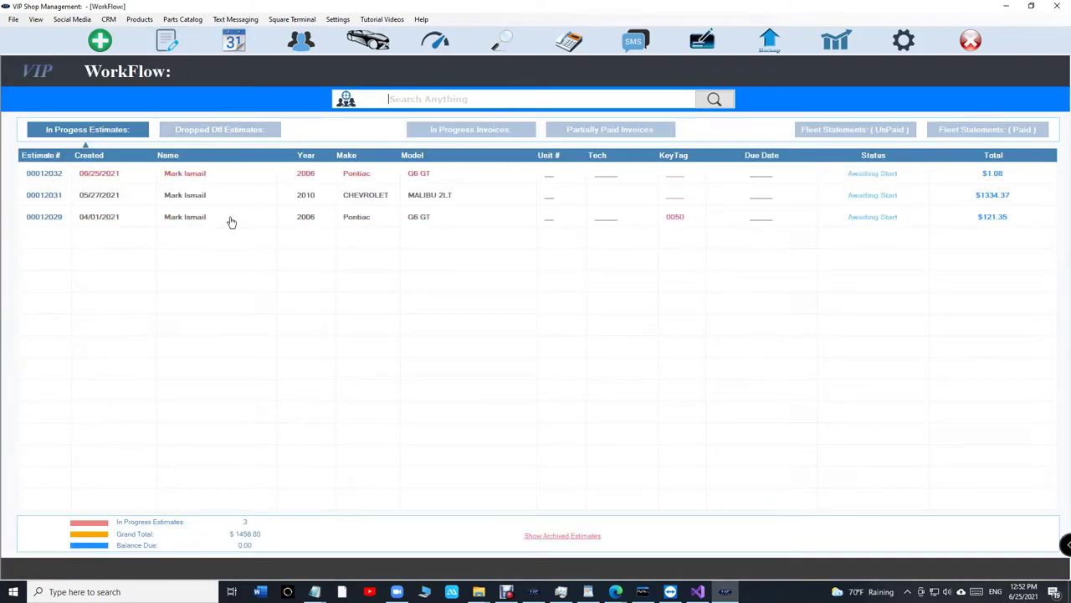
pyautogui.click(265, 175)
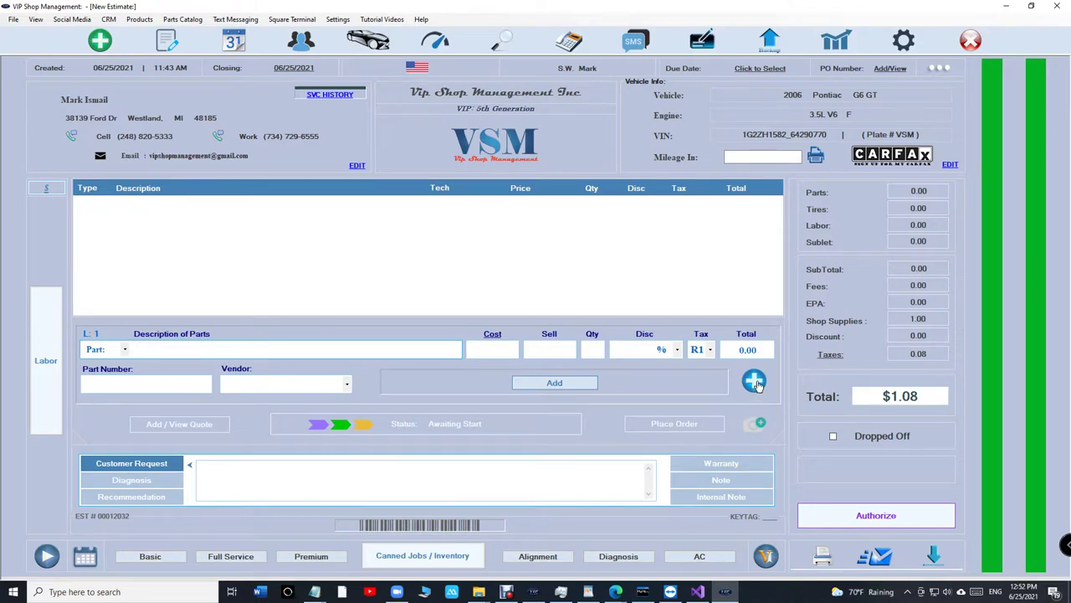
pyautogui.click(756, 382)
pyautogui.click(636, 309)
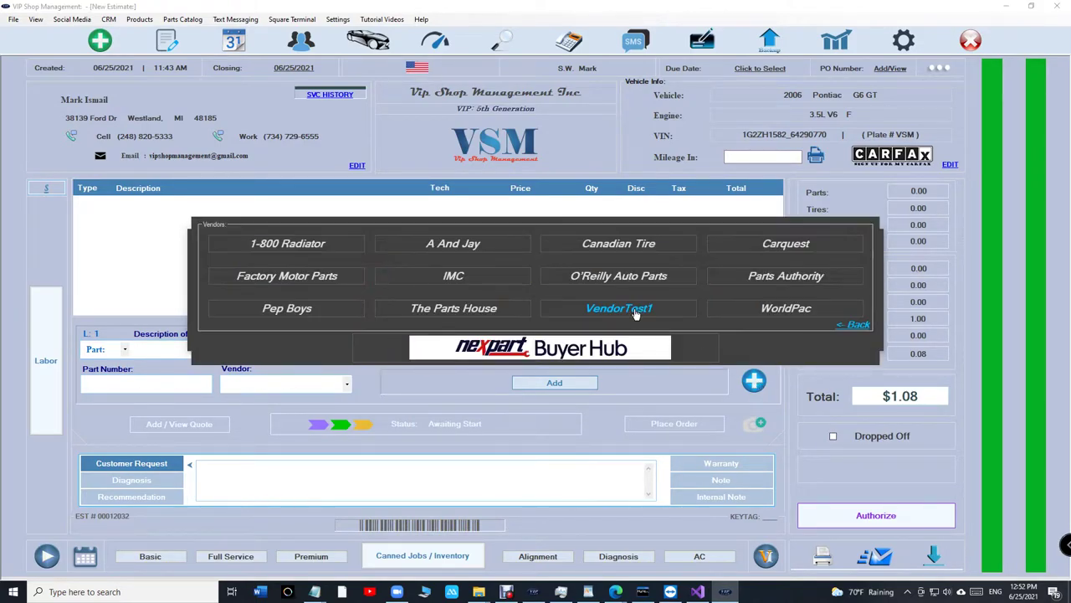
pyautogui.click(553, 355)
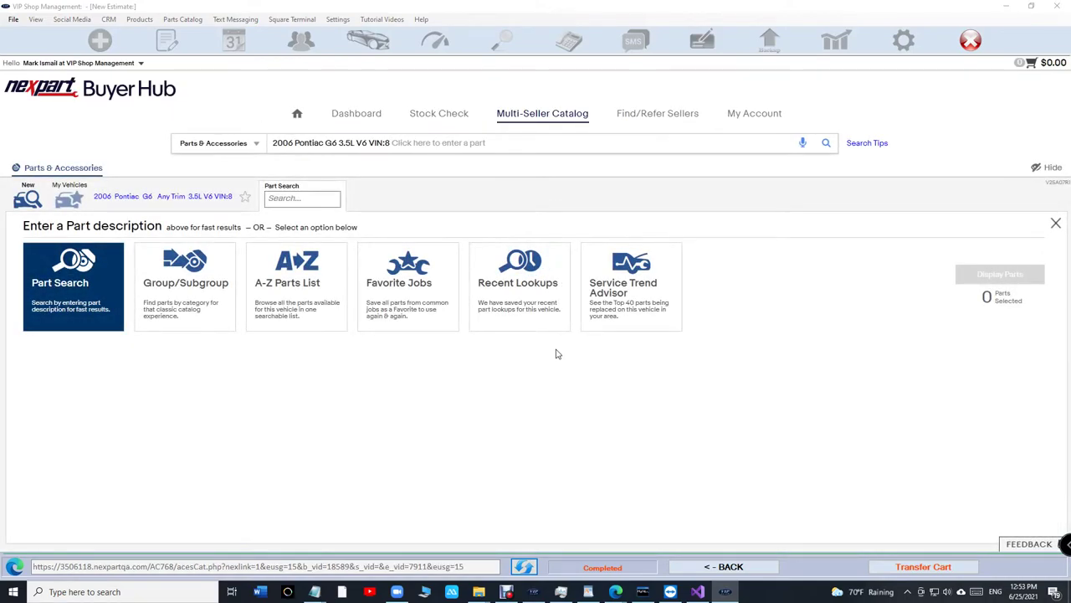
# - List starter motors via Service Trend Advisor and add ABC Motors' Bosch SR8627X to the cart
pyautogui.click(601, 303)
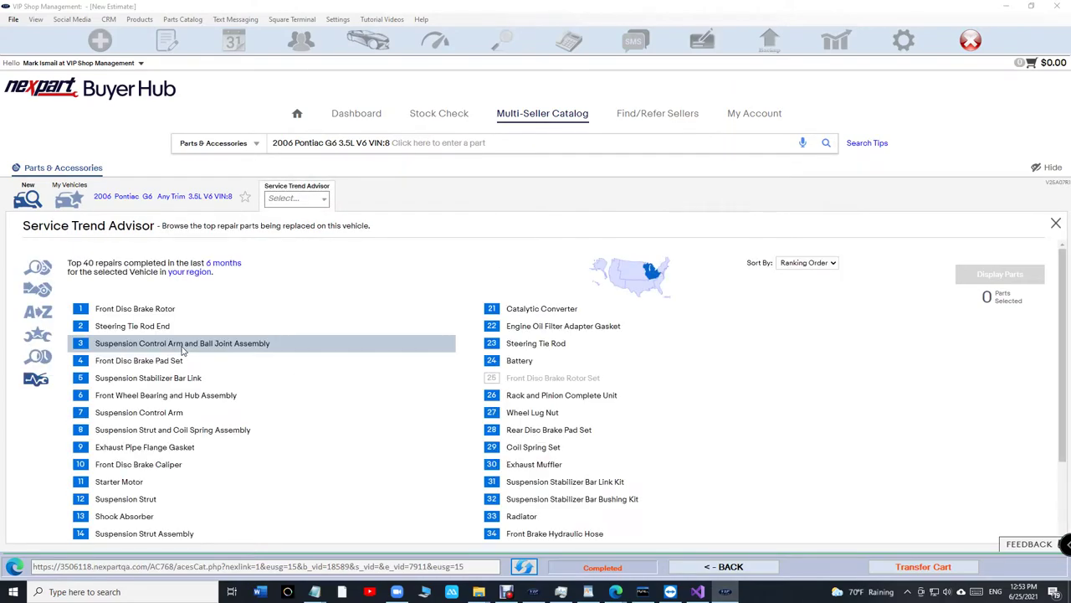
pyautogui.click(132, 481)
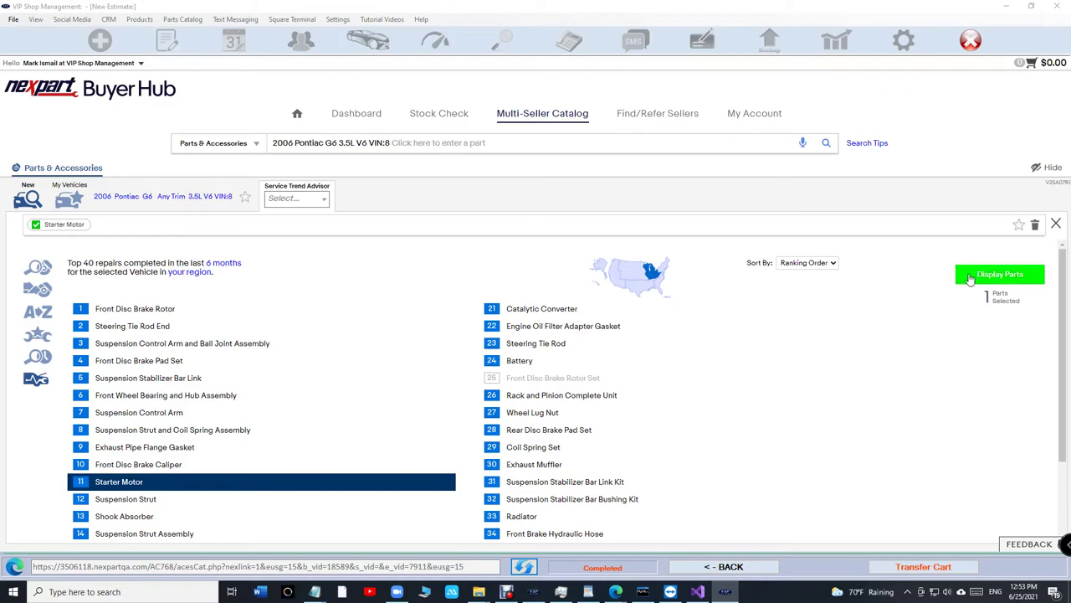
pyautogui.click(997, 274)
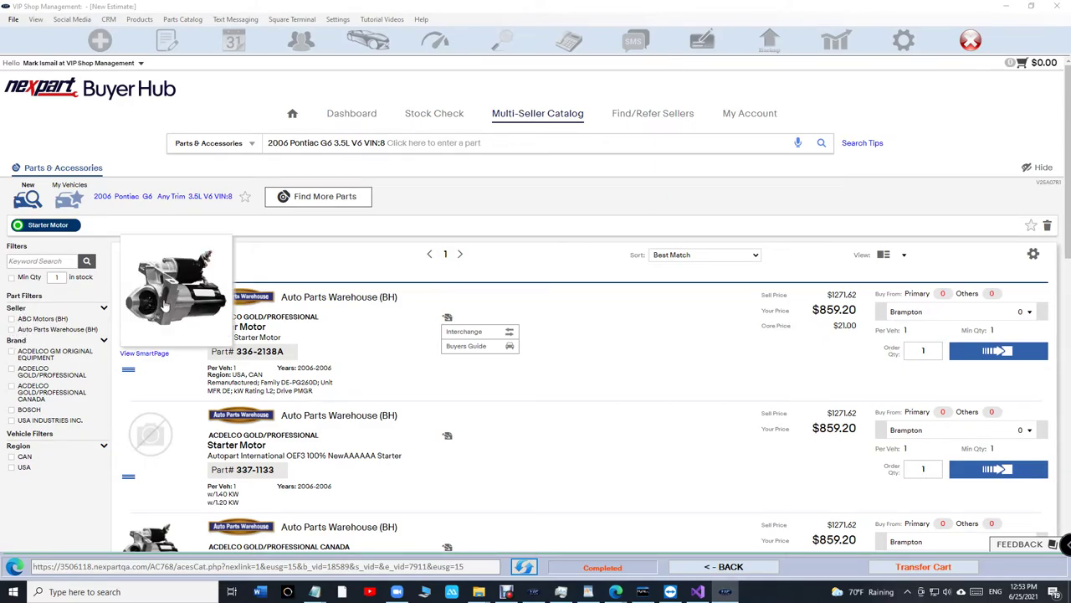
pyautogui.moveTo(234, 308)
pyautogui.scroll(-3, 253, 306)
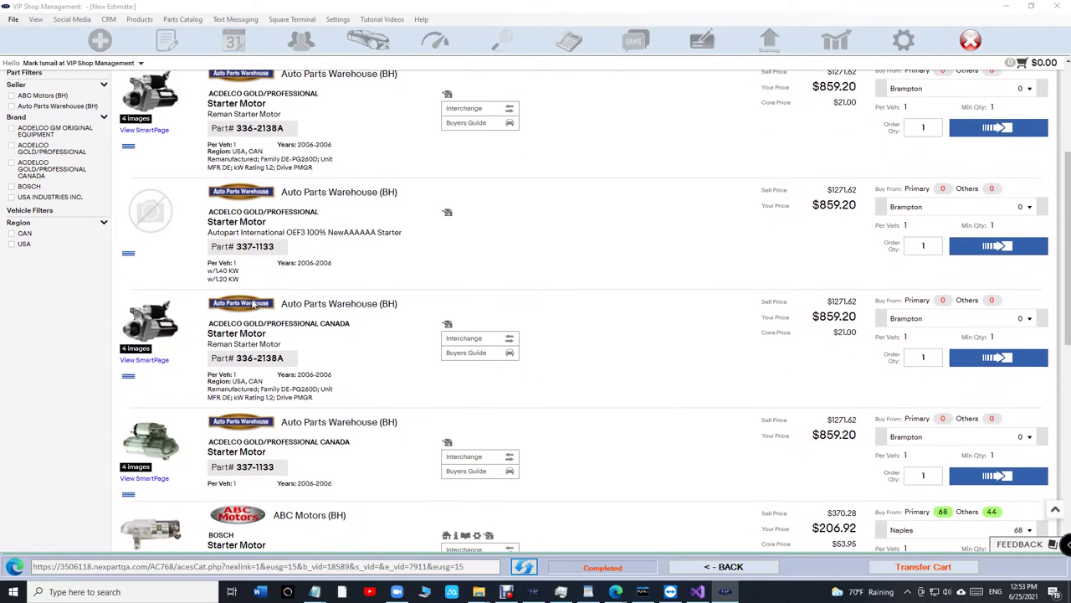
pyautogui.scroll(-10, 254, 306)
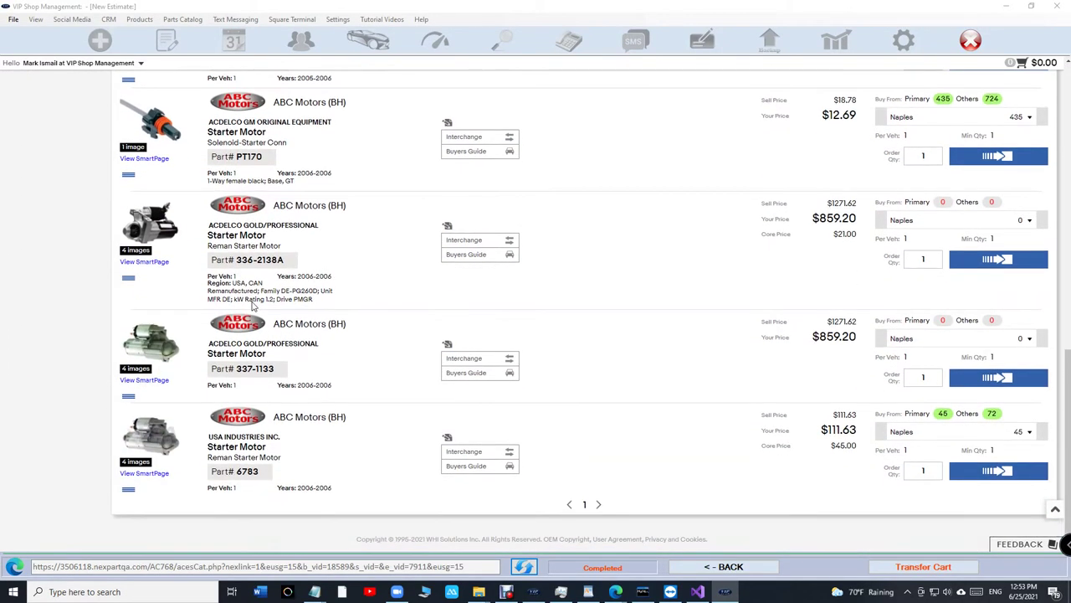
pyautogui.scroll(13, 253, 307)
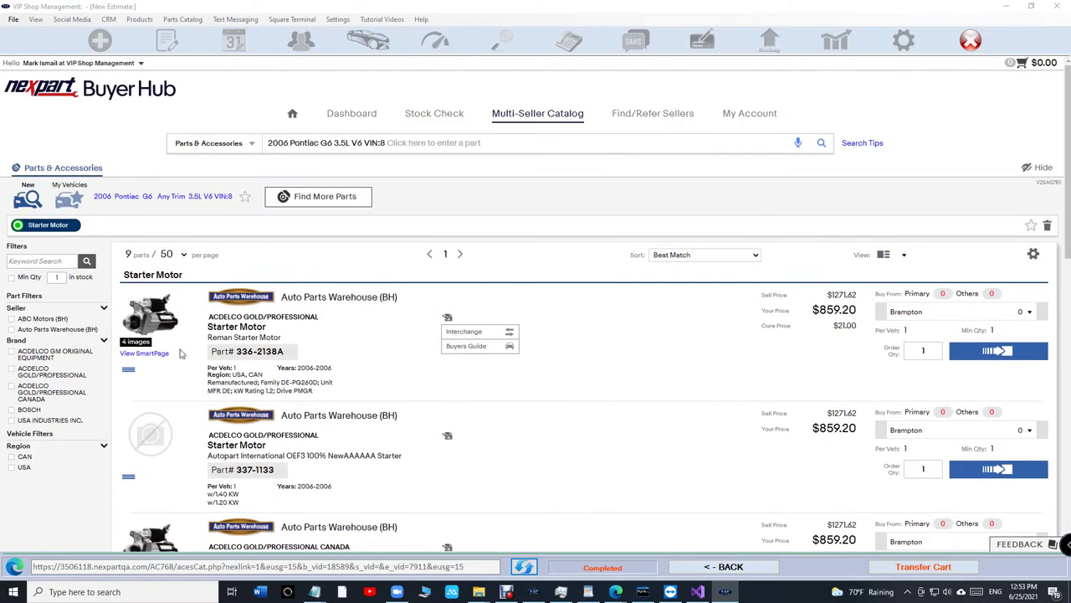
pyautogui.scroll(-6, 679, 390)
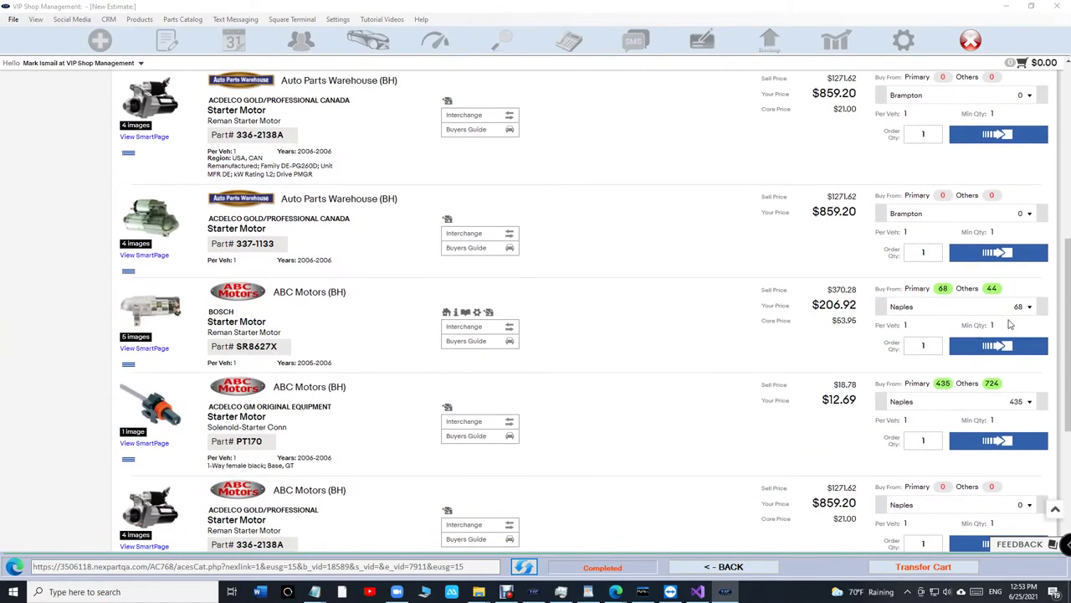
# - Transfer the SR8627X starter to the estimate, order it through Nexpart Buyer Hub, and return to VSM
pyautogui.click(886, 569)
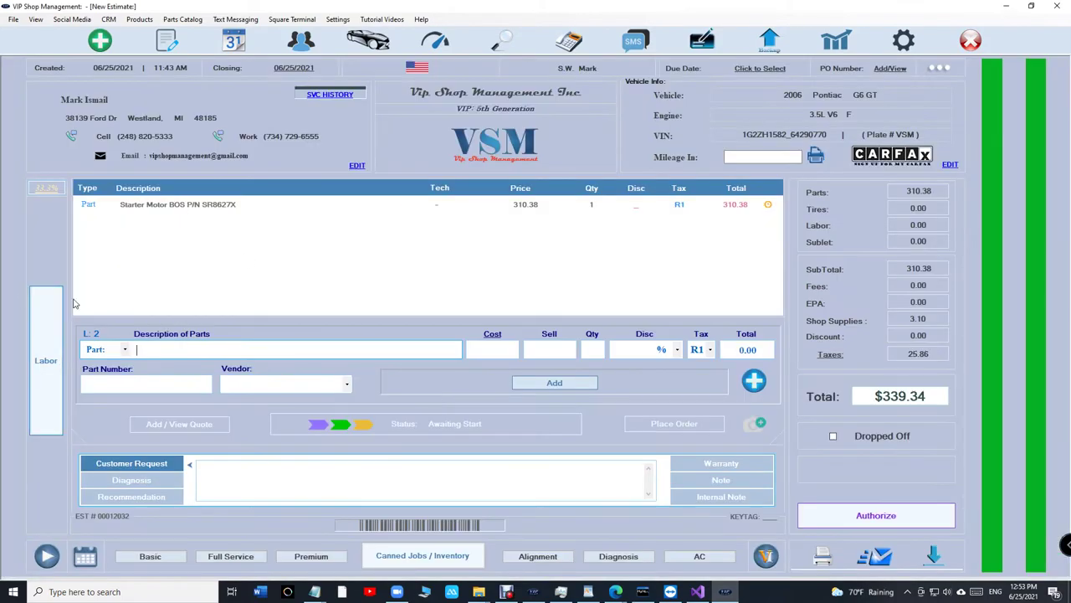
pyautogui.click(155, 212)
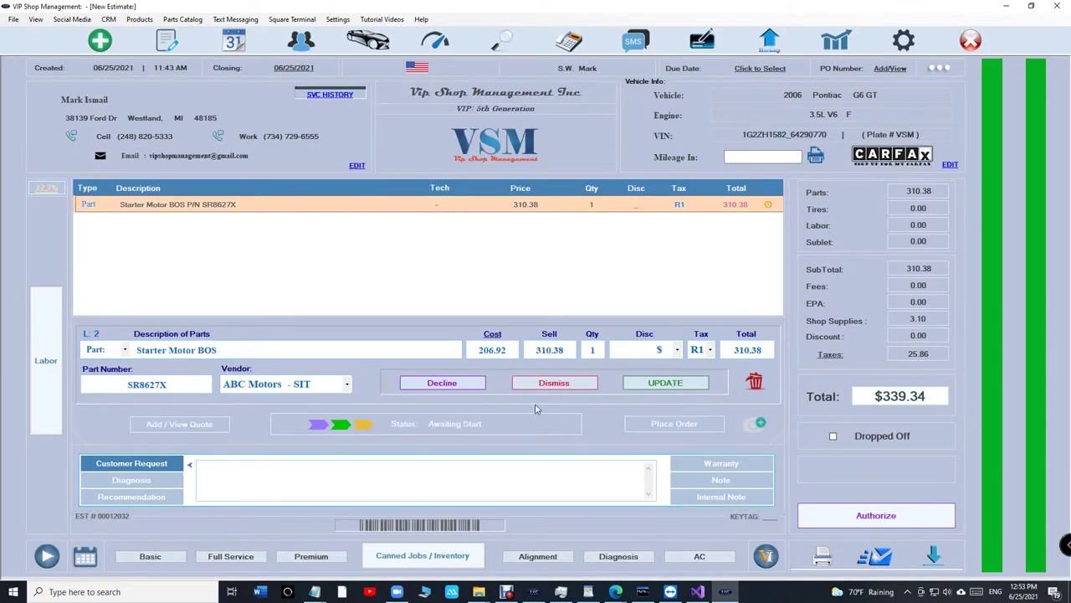
pyautogui.click(577, 388)
pyautogui.click(662, 427)
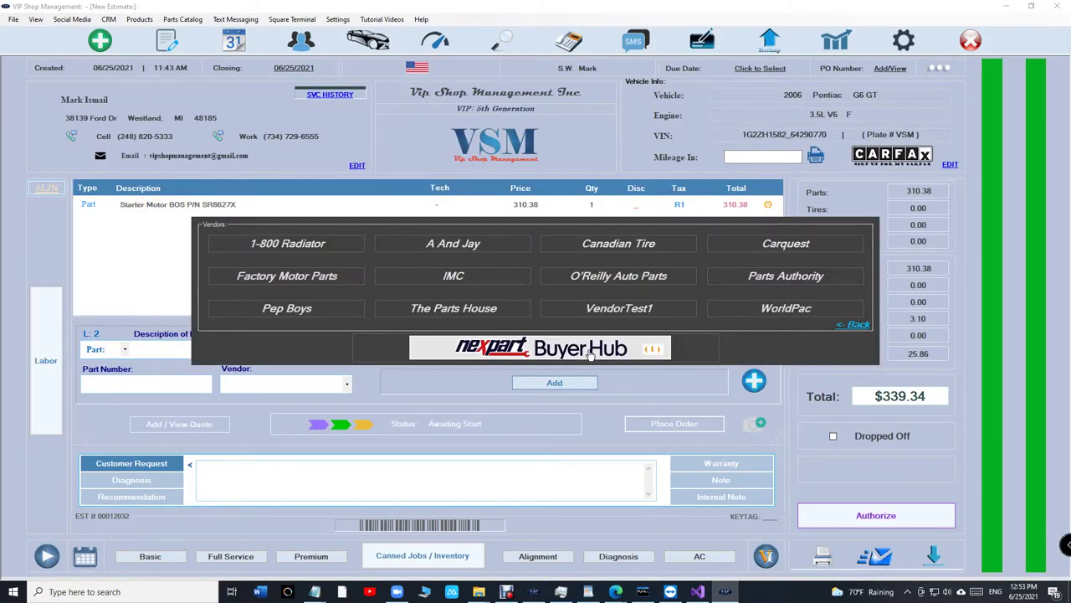
pyautogui.click(542, 350)
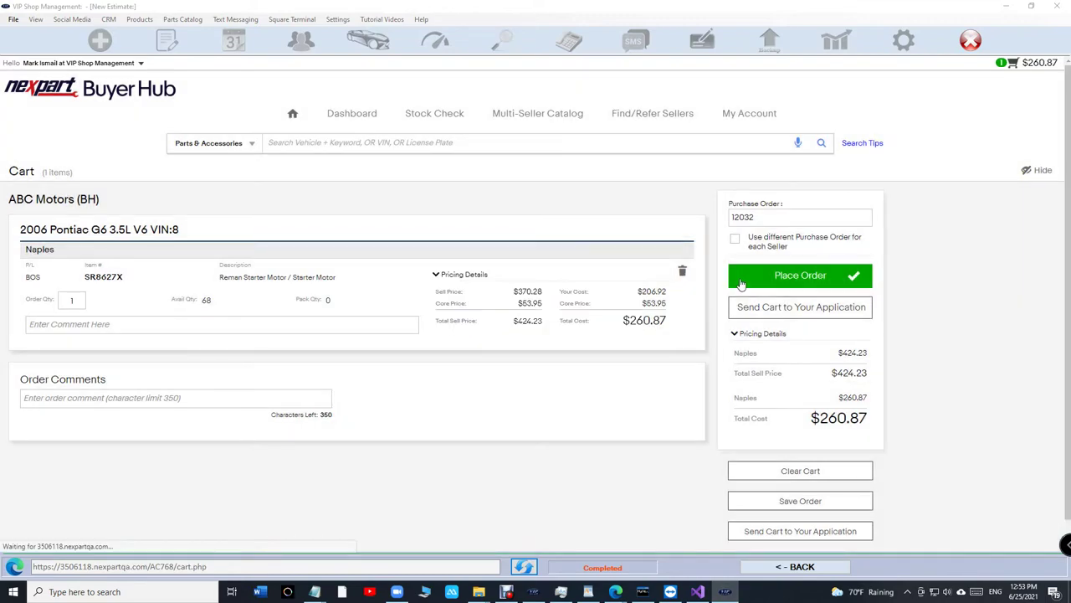
pyautogui.click(778, 277)
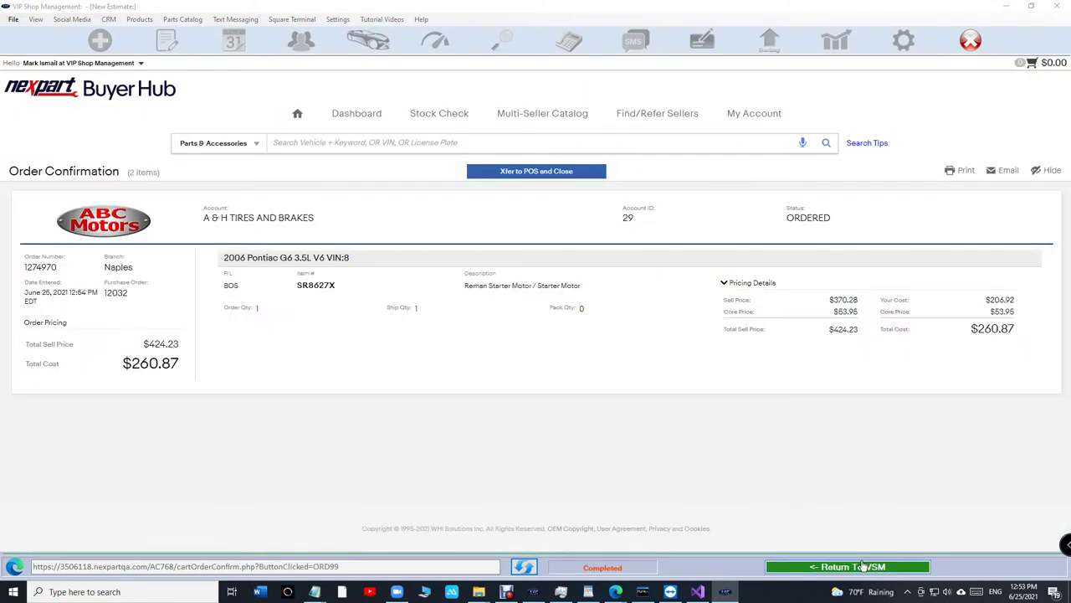
pyautogui.click(854, 567)
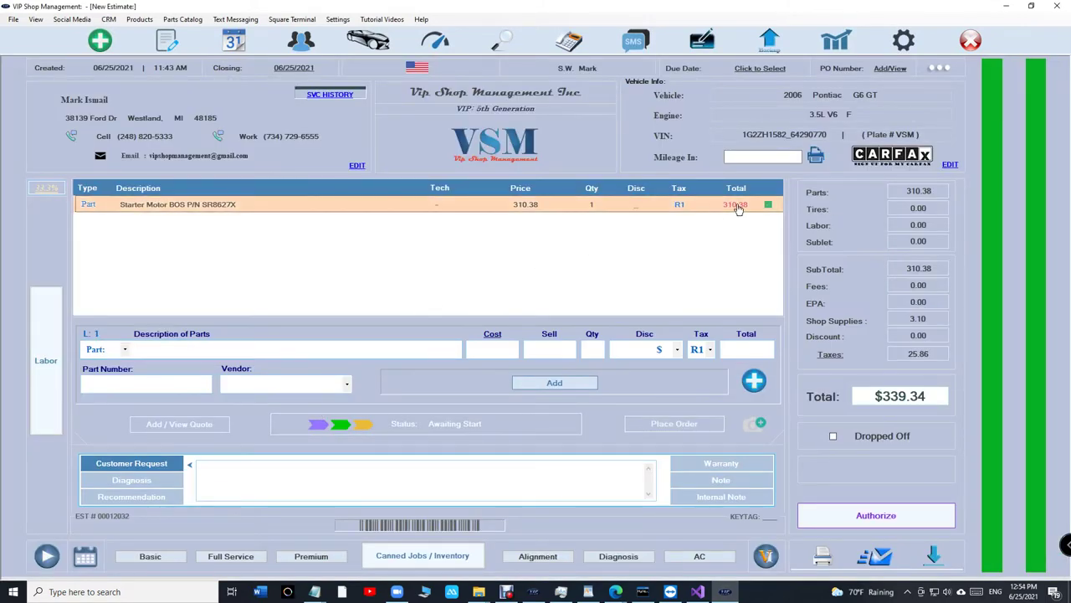
pyautogui.click(890, 69)
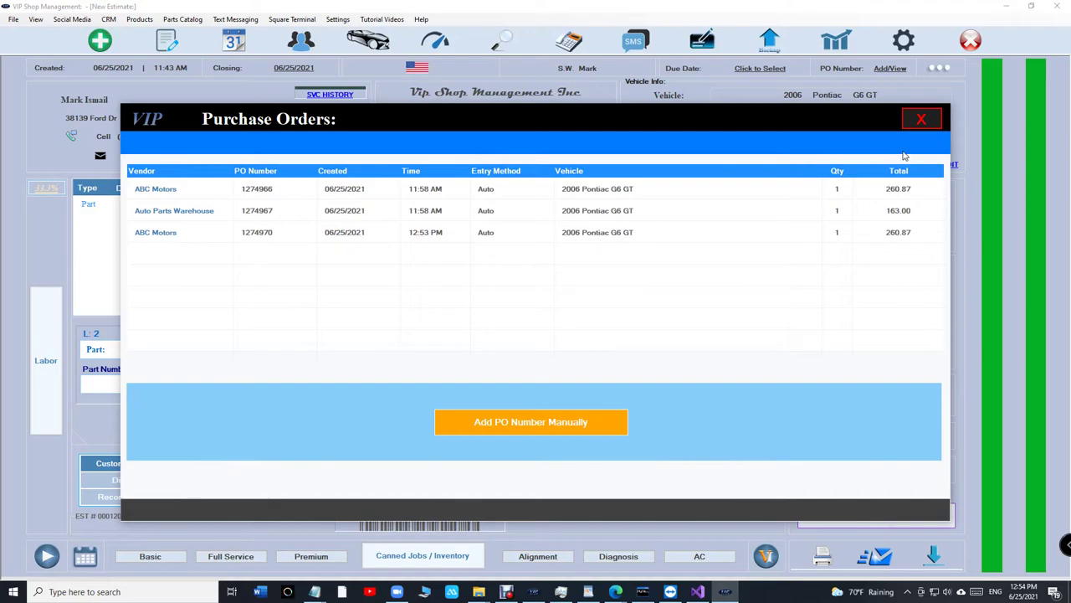
pyautogui.click(921, 119)
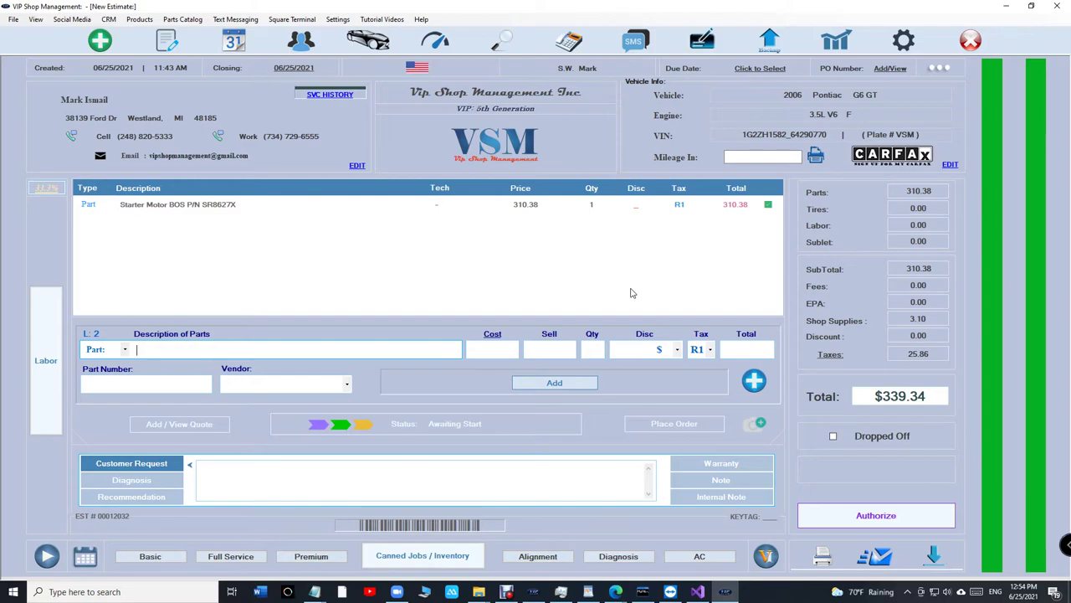
pyautogui.click(193, 20)
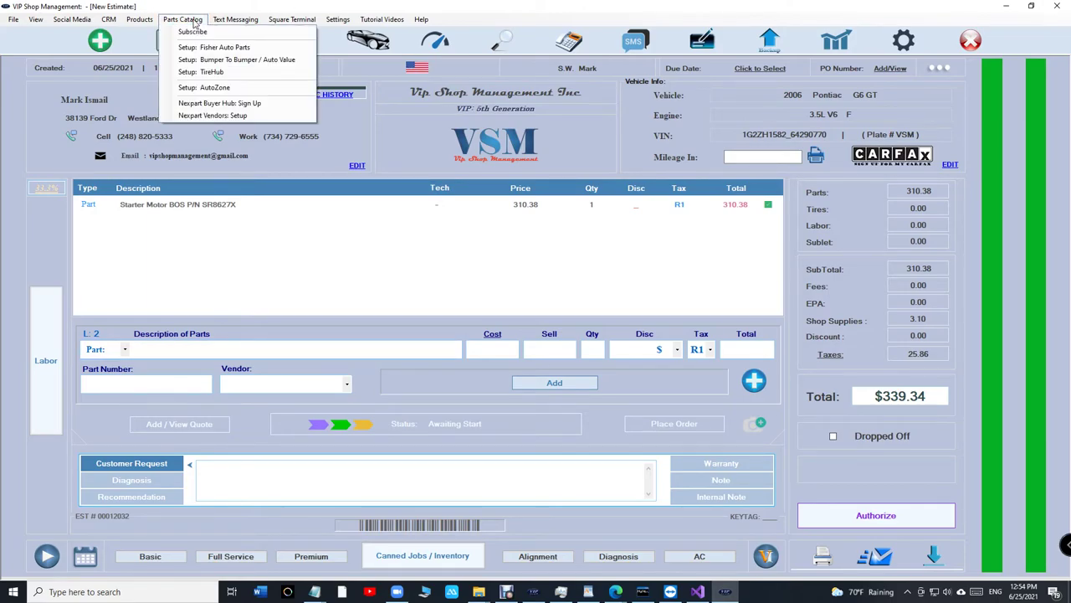
pyautogui.click(214, 104)
pyautogui.click(447, 202)
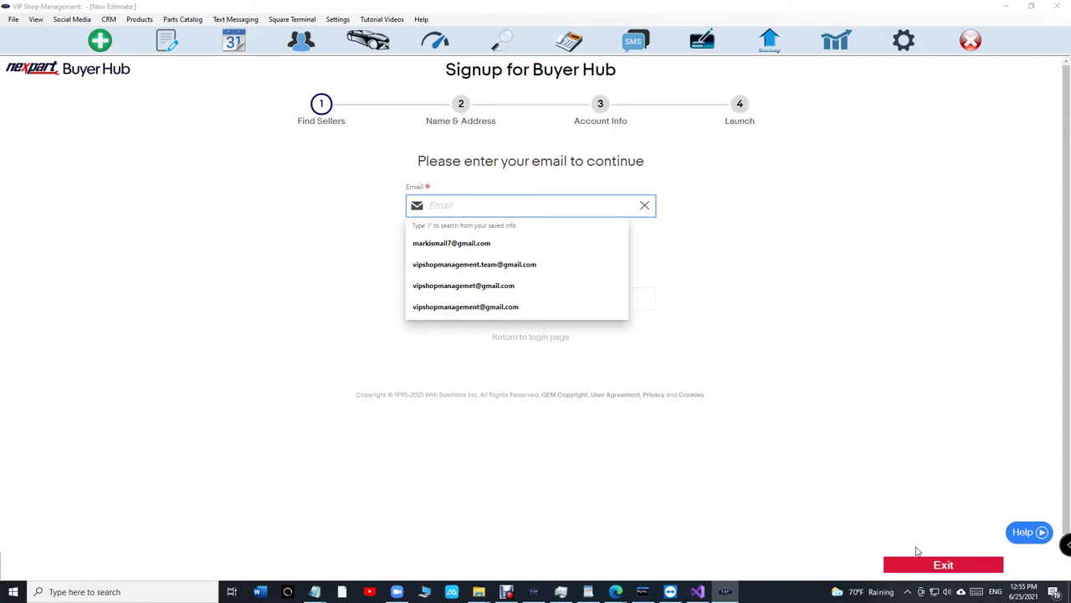
pyautogui.click(921, 562)
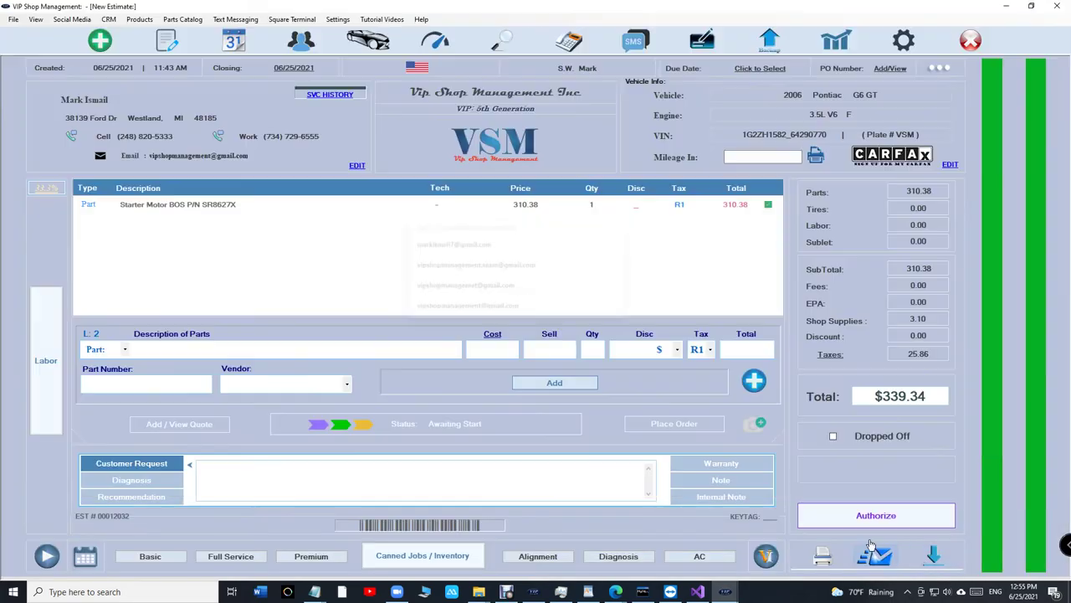
pyautogui.click(131, 28)
pyautogui.click(220, 117)
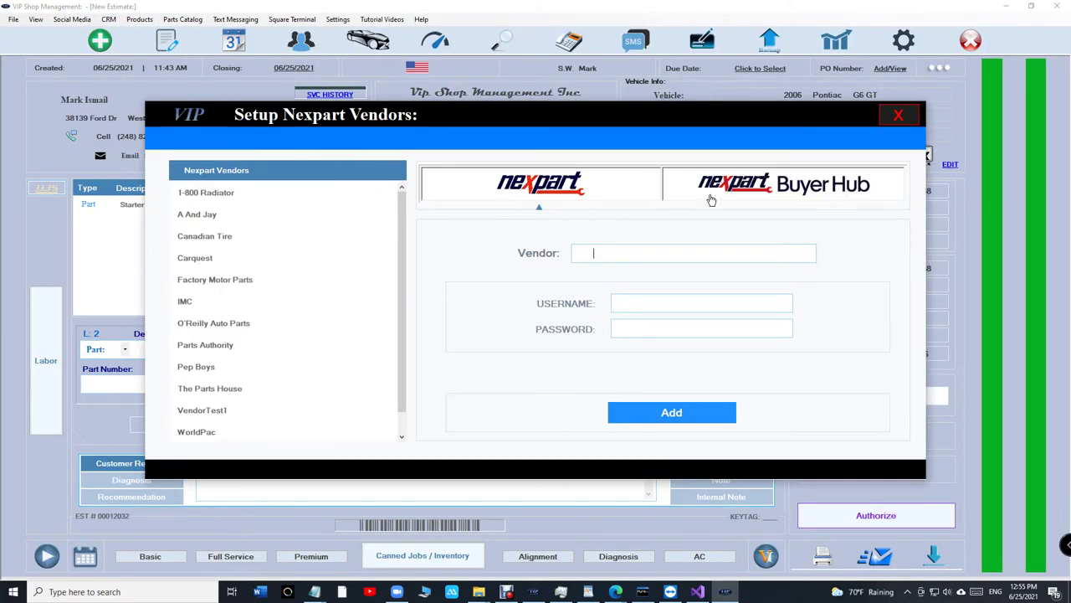
pyautogui.click(763, 186)
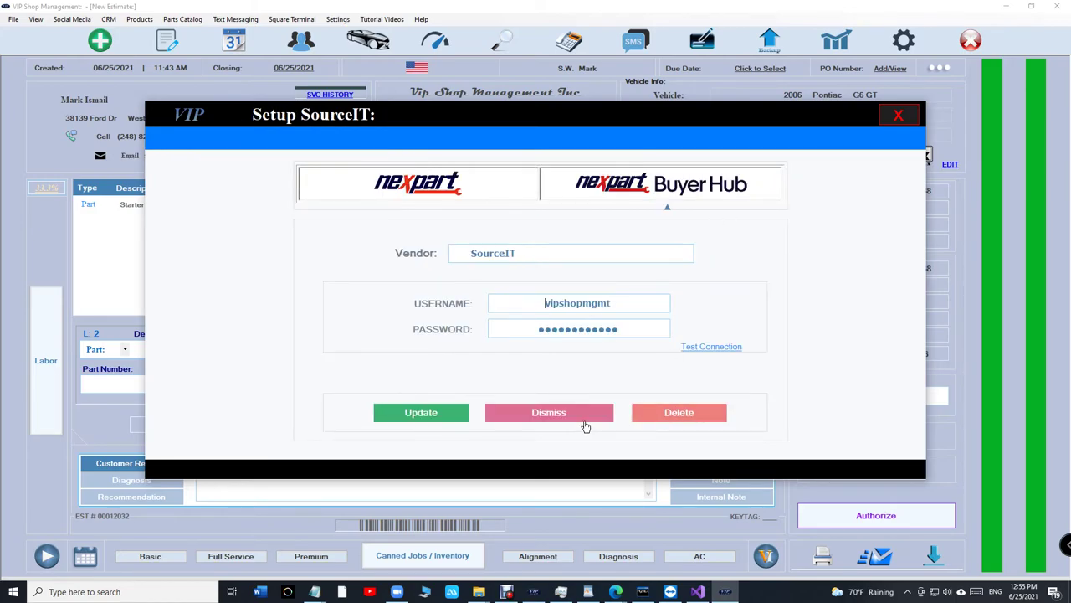
pyautogui.click(907, 119)
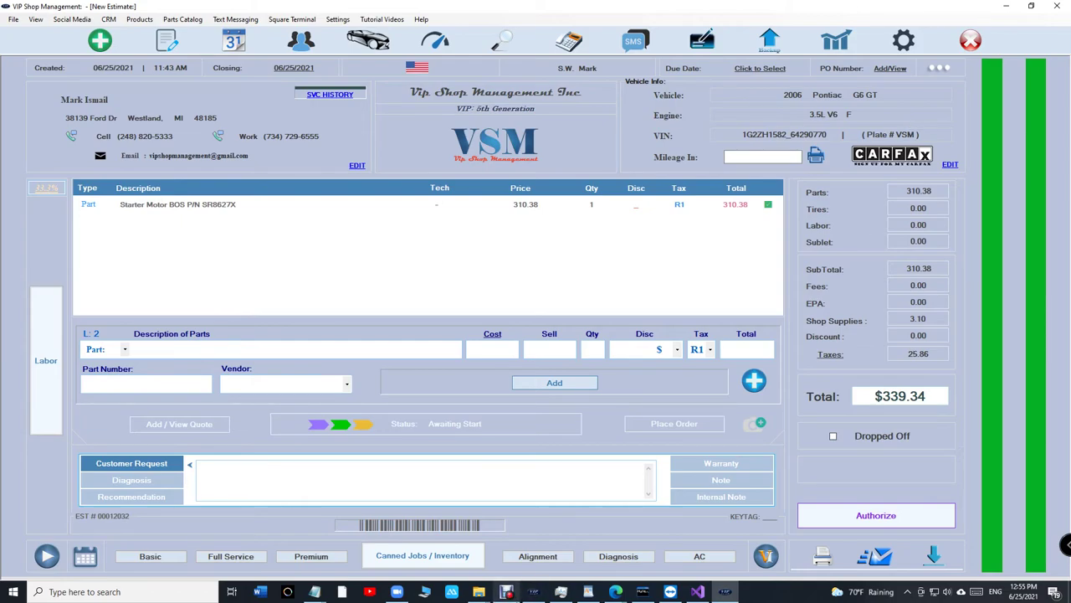
pyautogui.click(694, 149)
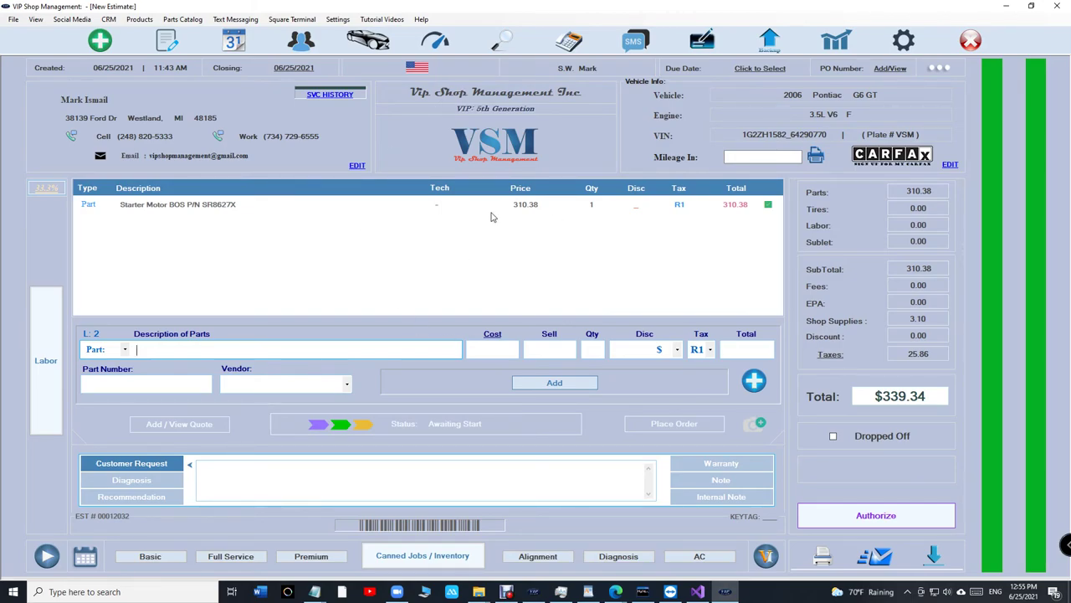
pyautogui.click(175, 18)
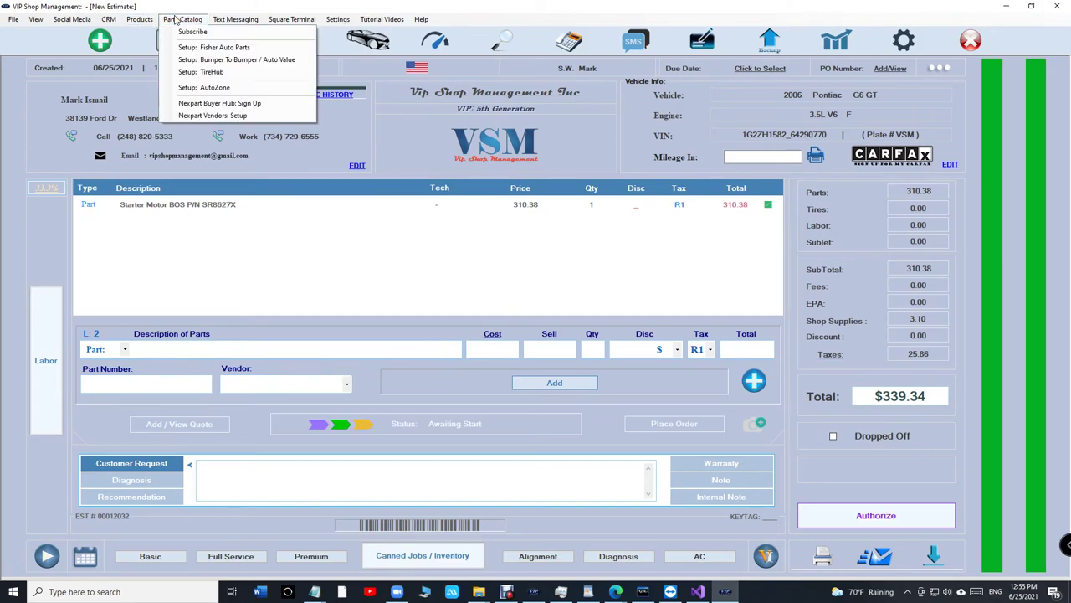
pyautogui.click(181, 34)
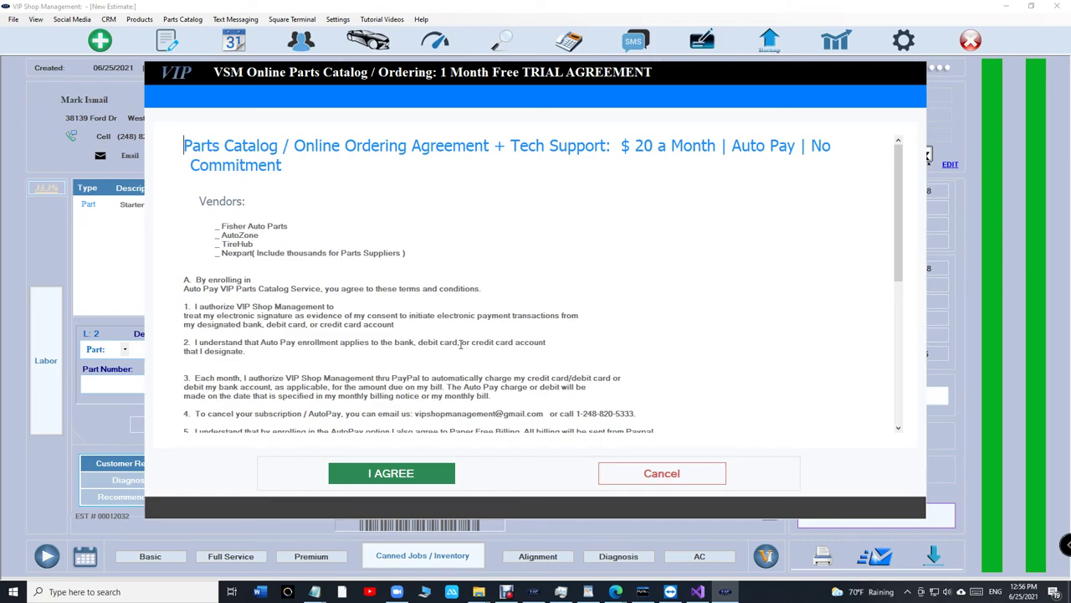
pyautogui.click(656, 471)
pyautogui.click(186, 19)
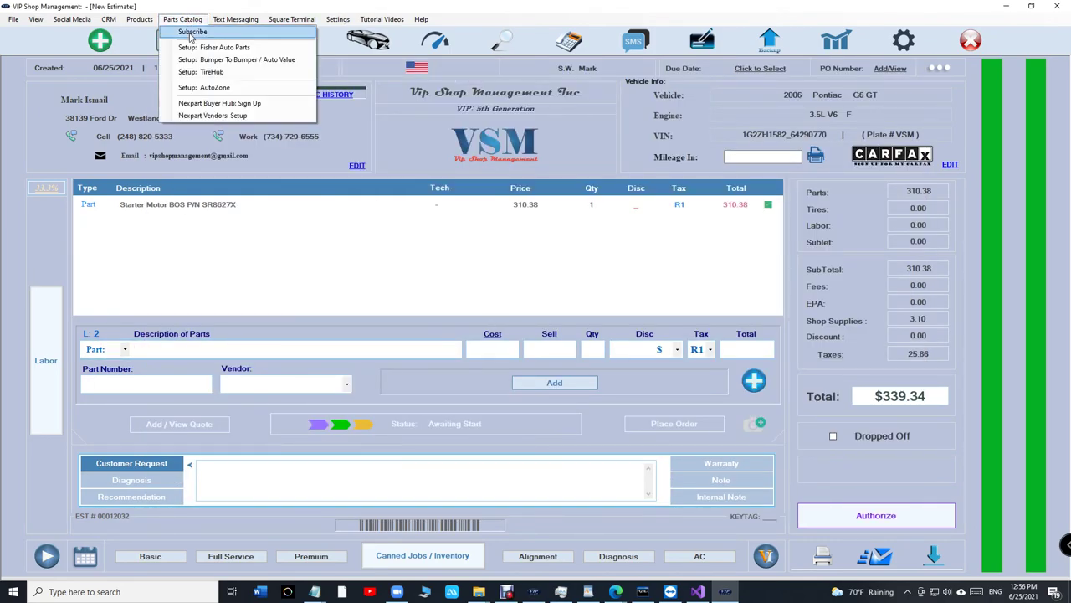
pyautogui.click(191, 34)
pyautogui.click(661, 477)
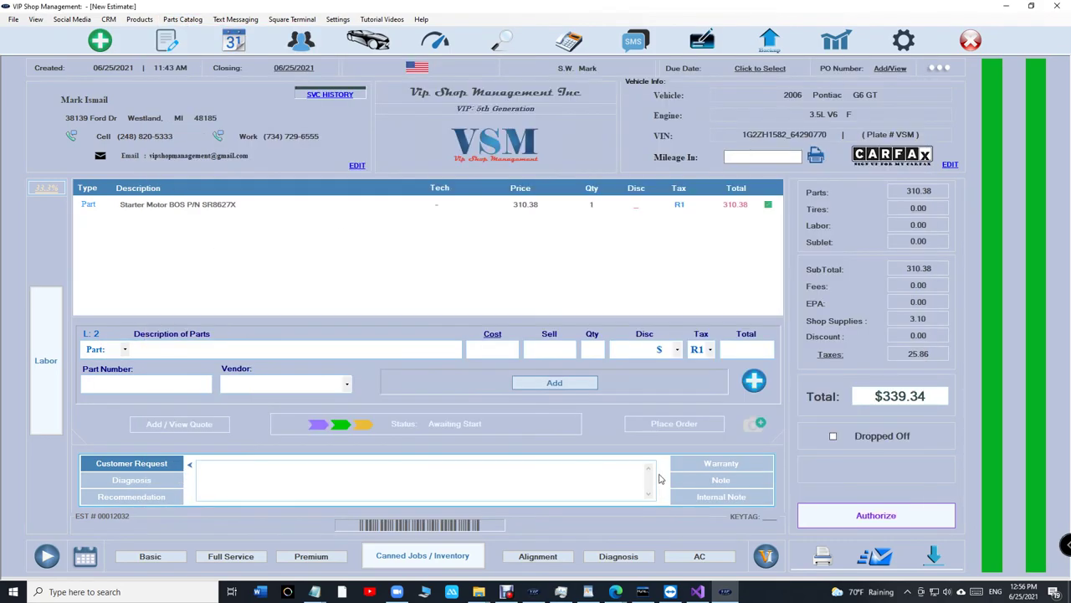